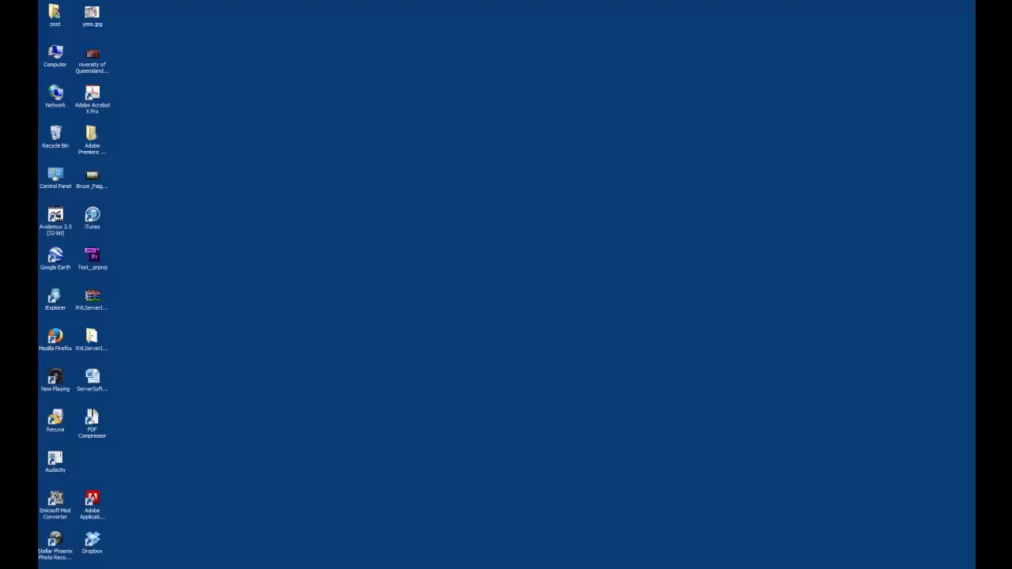
Launch Adobe Premiere Pro and start a new project
left_click(63, 567)
left_click(77, 344)
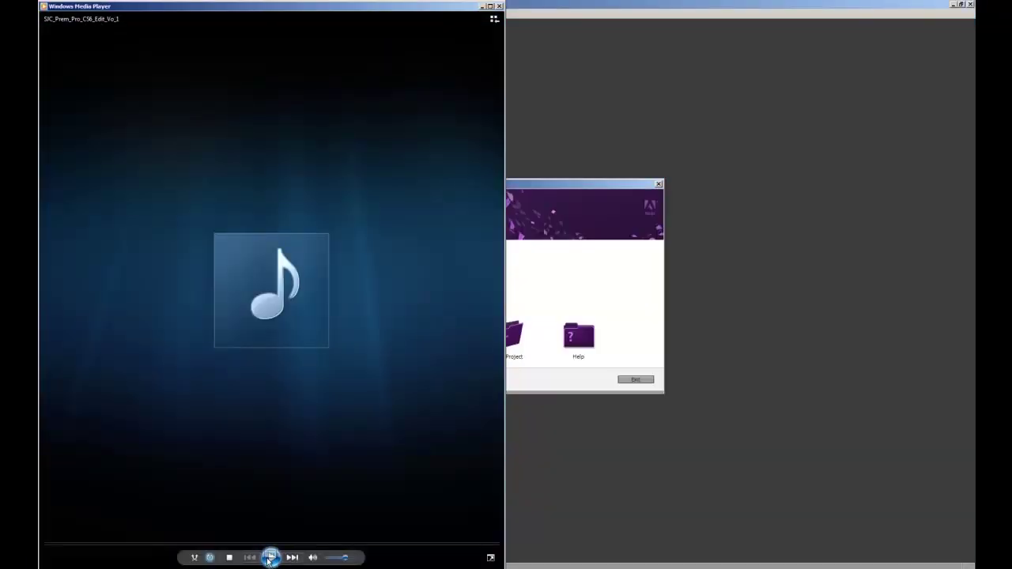
left_click(270, 558)
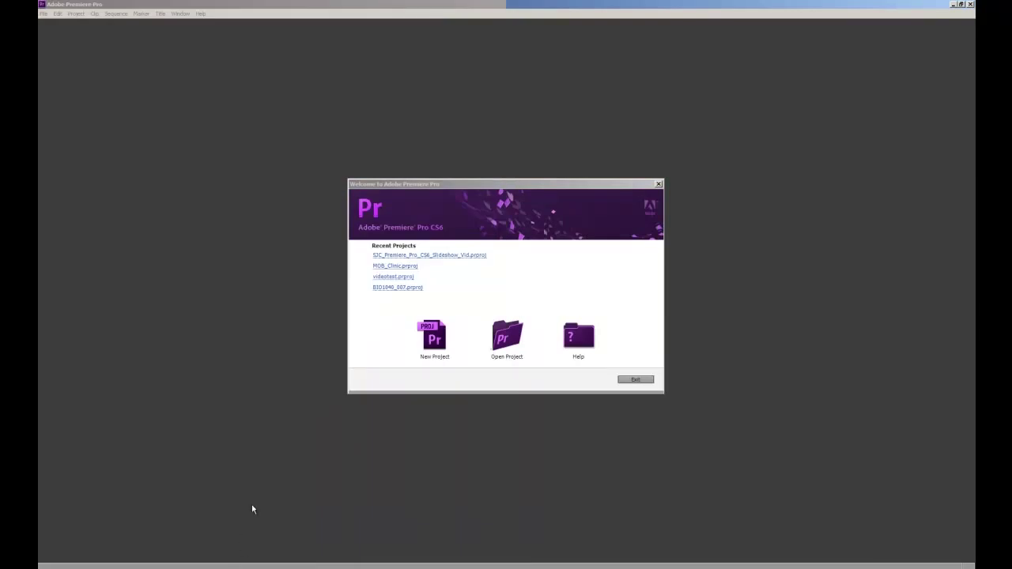
left_click(429, 338)
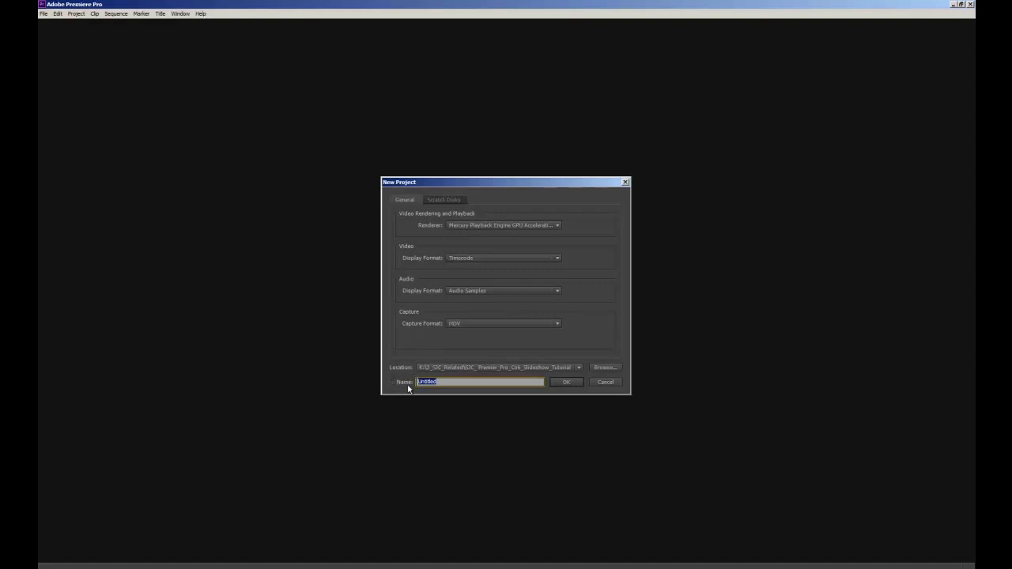
Set the new project's location to the Slideshow folder on the Card Reader (E:) drive
left_click(604, 369)
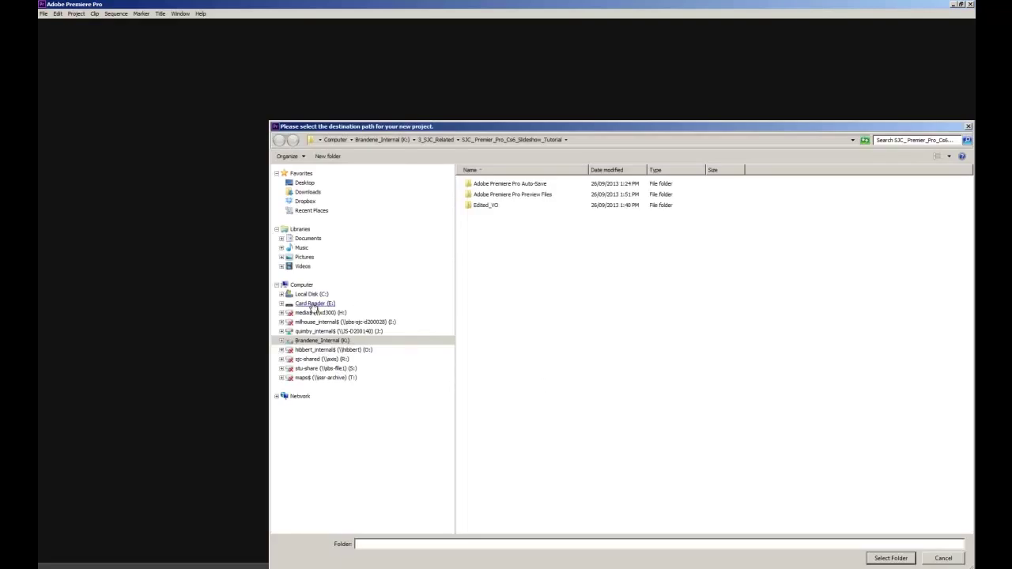
left_click(314, 306)
left_click(478, 229)
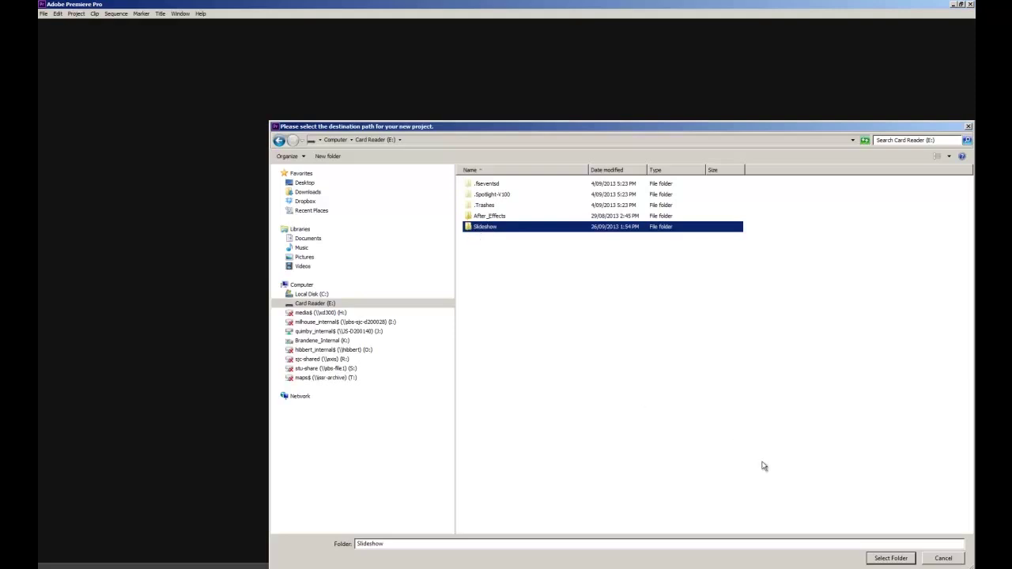
left_click(888, 559)
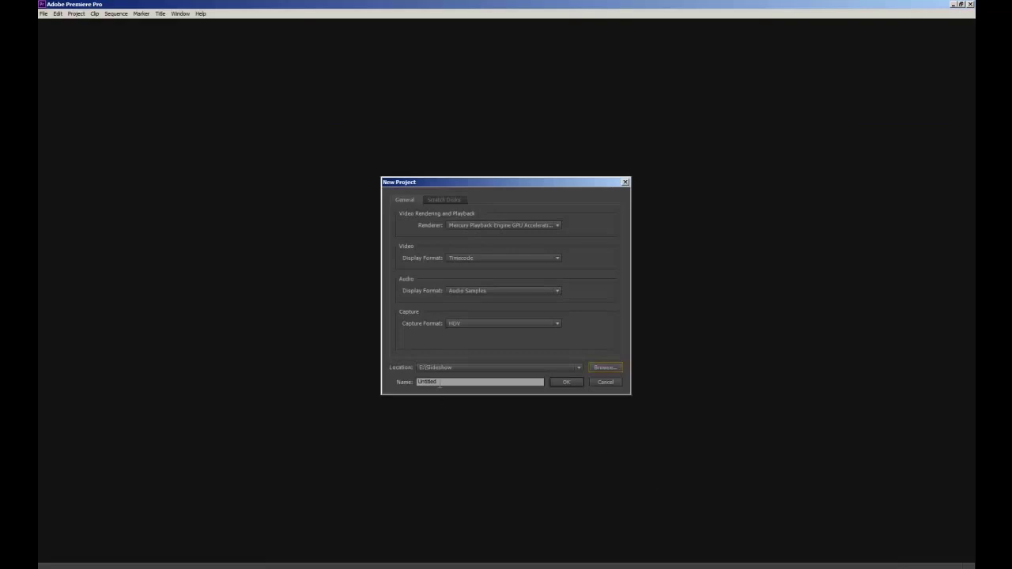
Name the project Slideshow_MaPS_1 and create it
key("Tab")
type("Slidesh")
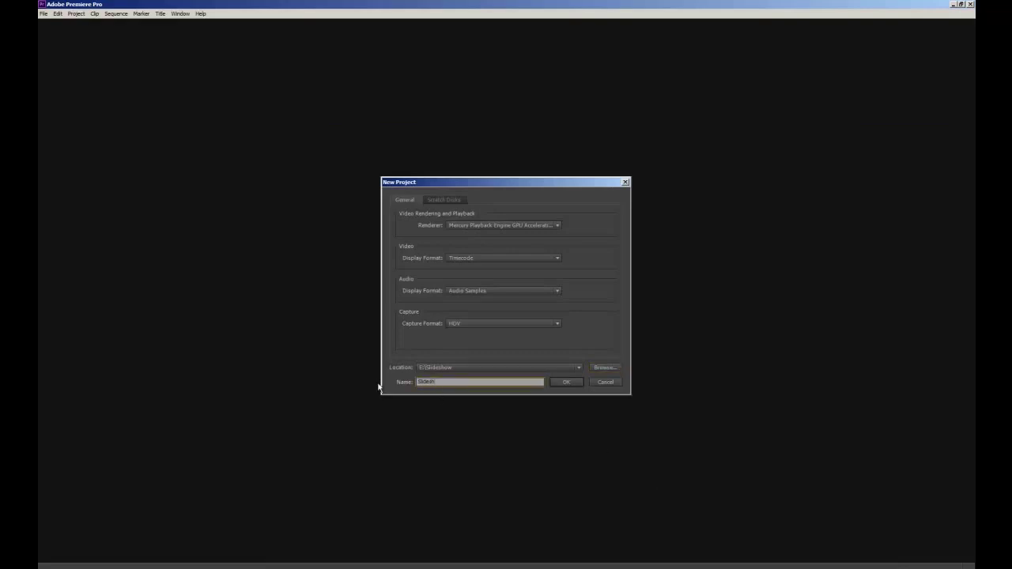
type("ow_MaPS_1")
left_click(564, 381)
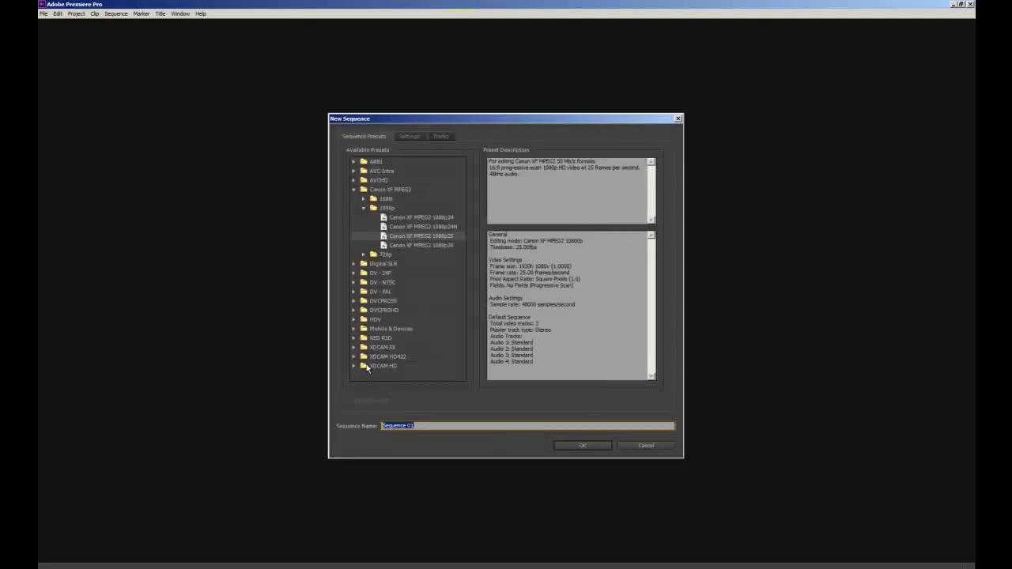
Create the first sequence with the HDV 1080p25 preset, keeping the name Sequence 01
left_click(354, 320)
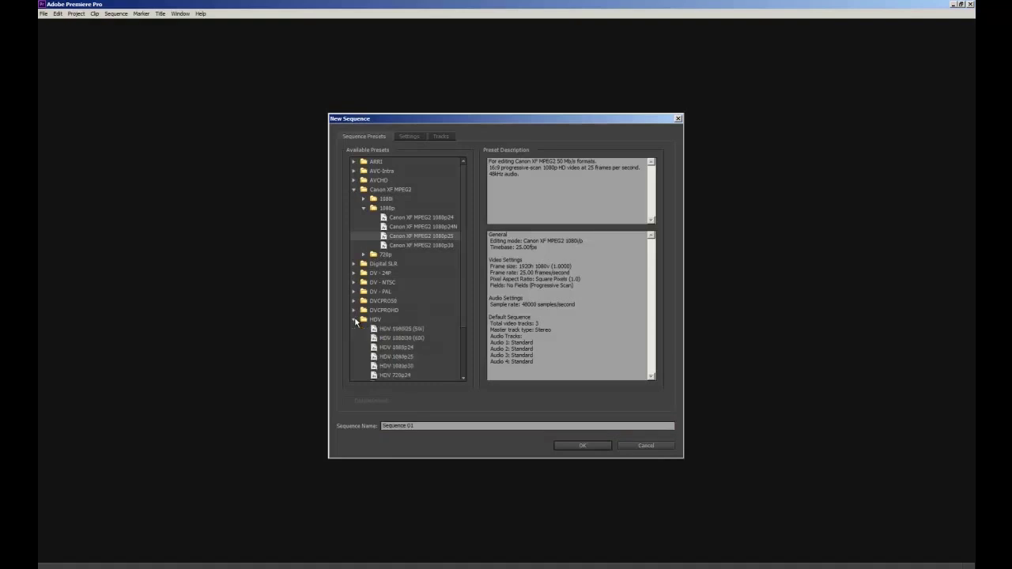
left_click_drag(464, 313, 463, 350)
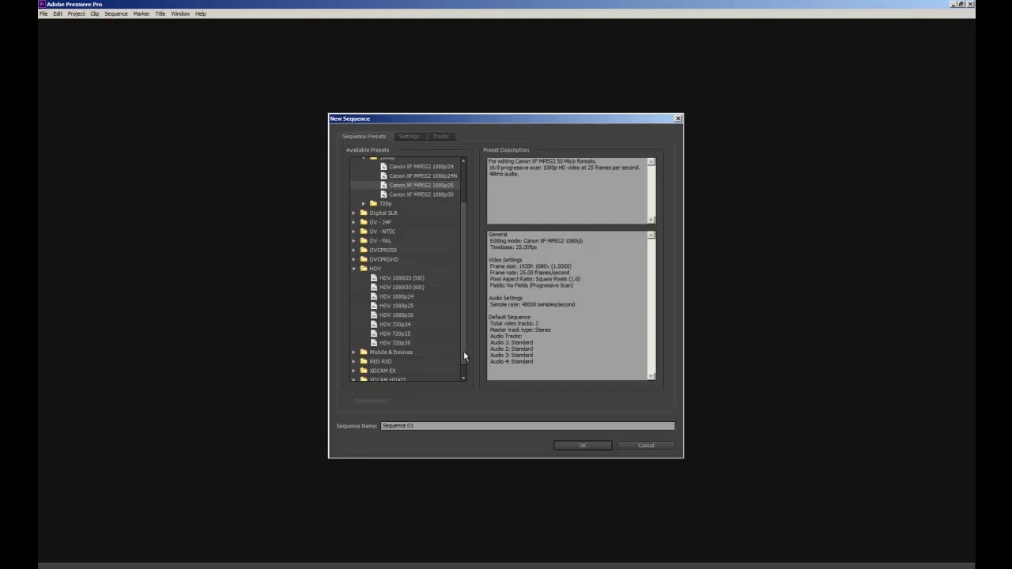
left_click(404, 307)
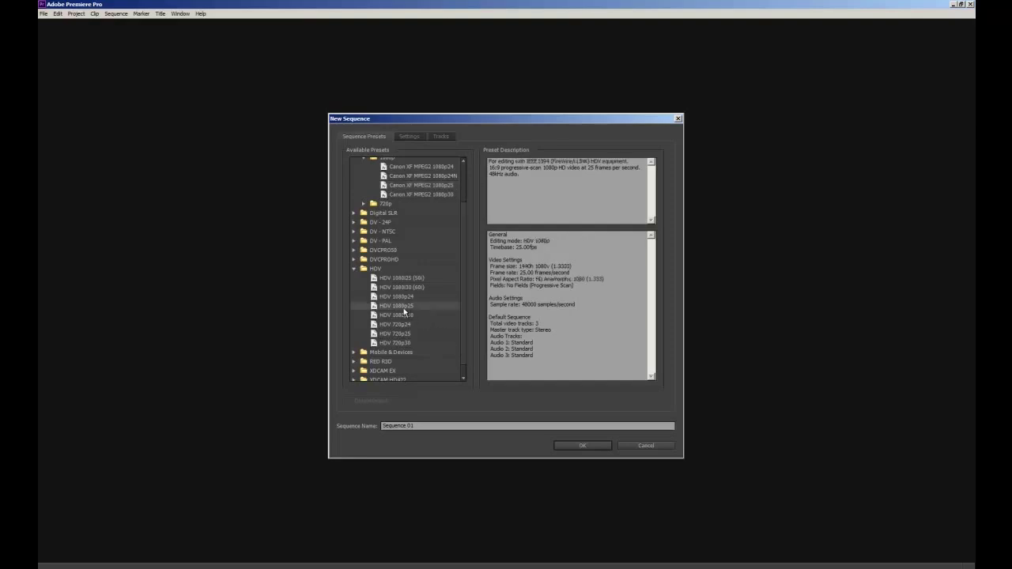
left_click(575, 447)
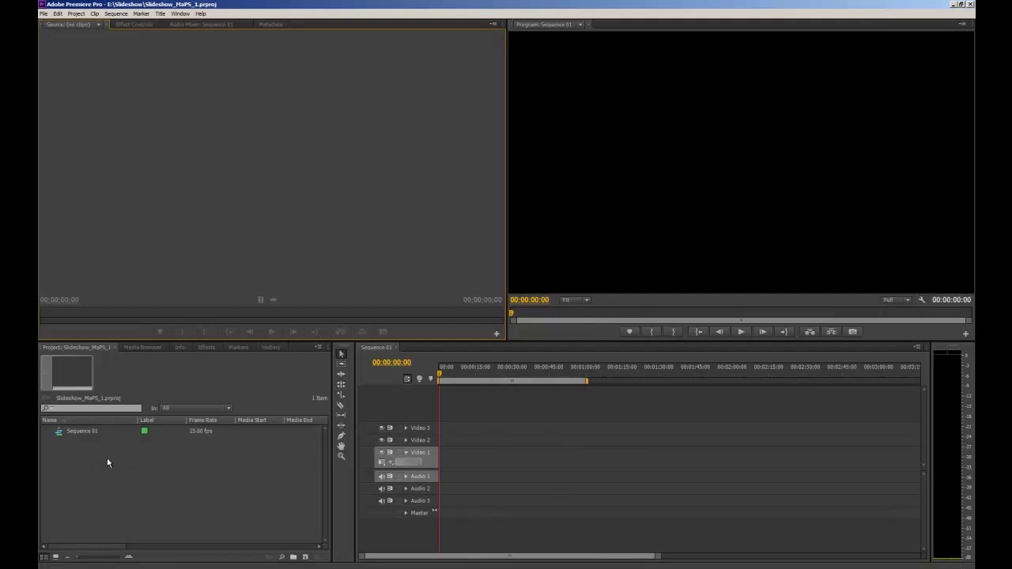
Dock the Project panel as a separate frame along the left side of the Source monitor
left_click(108, 384)
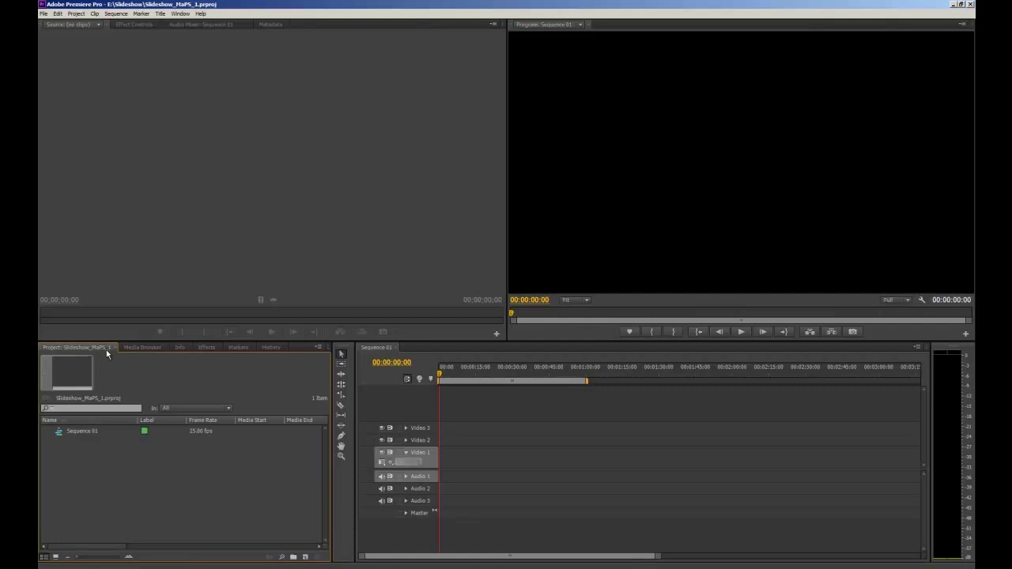
left_click_drag(106, 349, 57, 233)
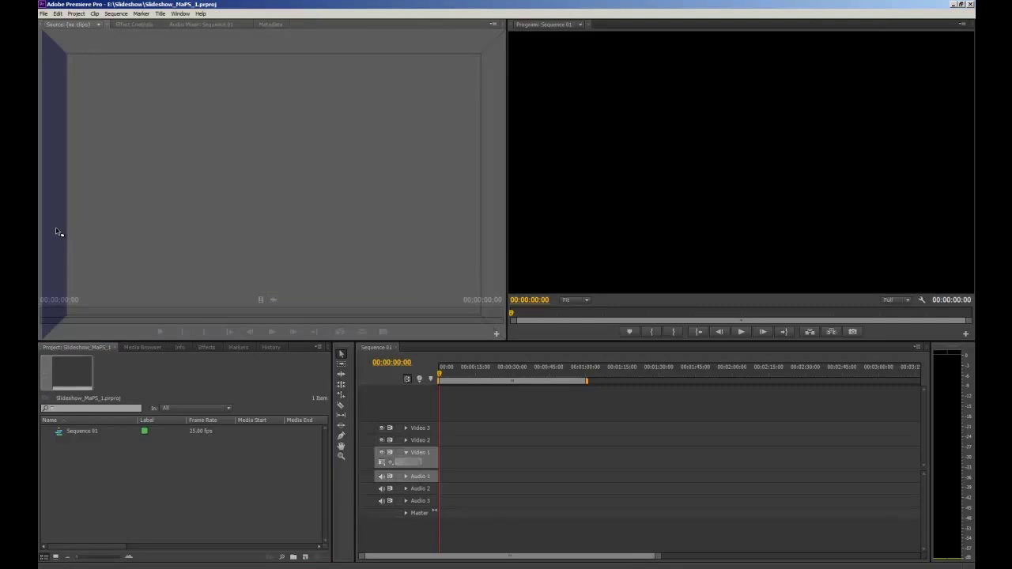
left_click_drag(57, 233, 57, 232)
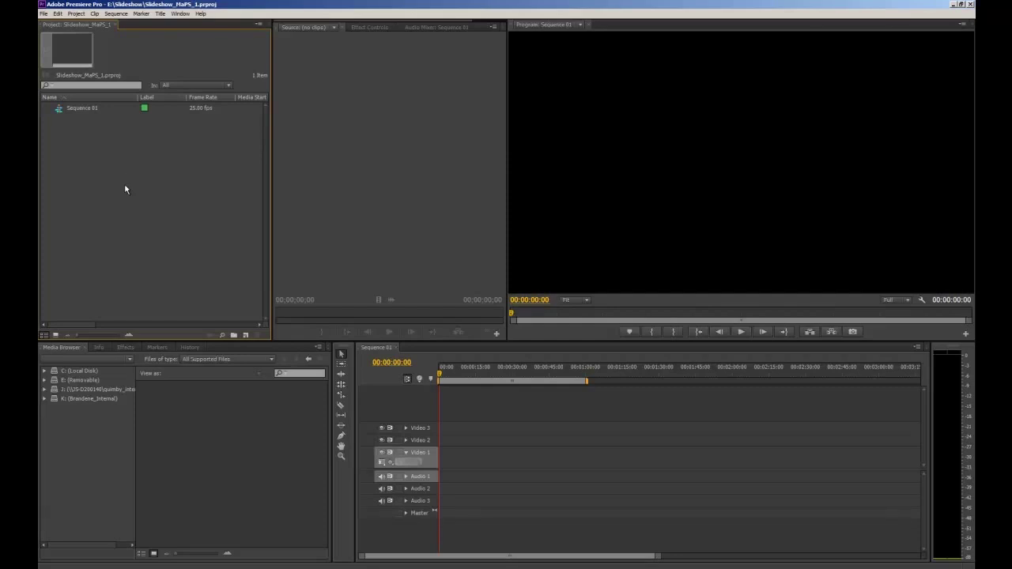
Examine the workspace areas: Source monitor, Effect Controls, Program monitor, audio meters, timeline, tools, Media Browser and Effects
left_click(319, 186)
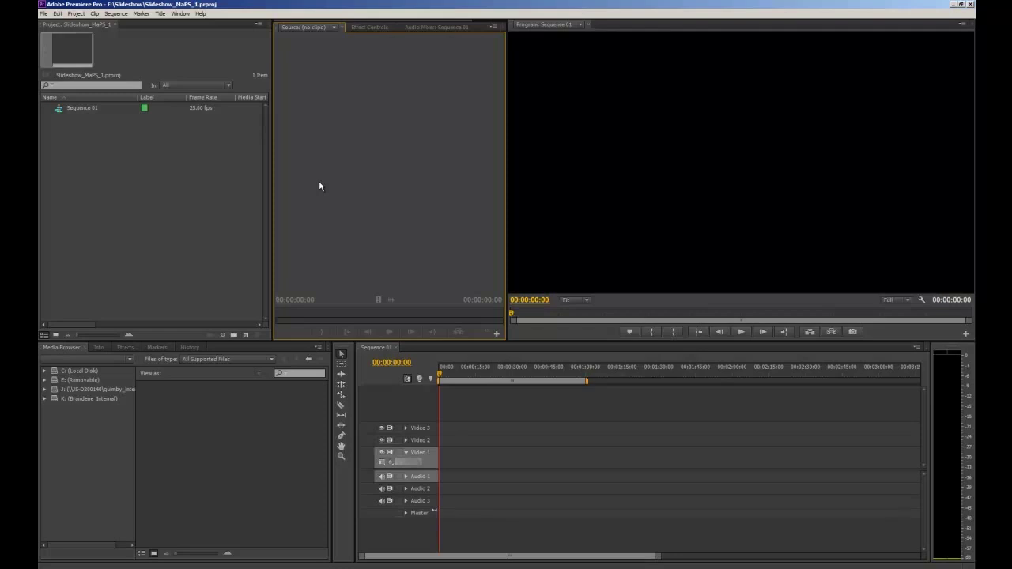
left_click(371, 28)
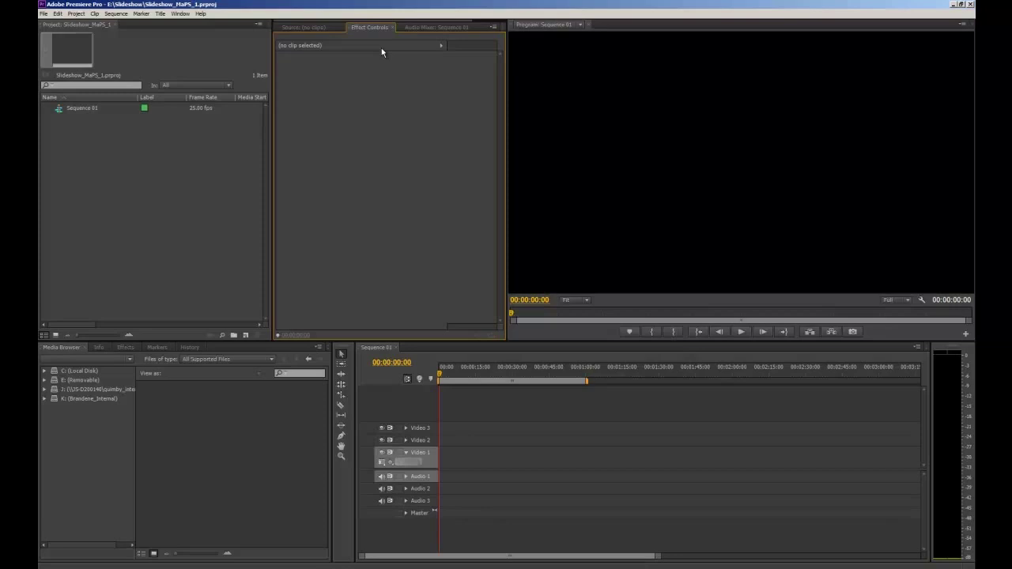
left_click(633, 96)
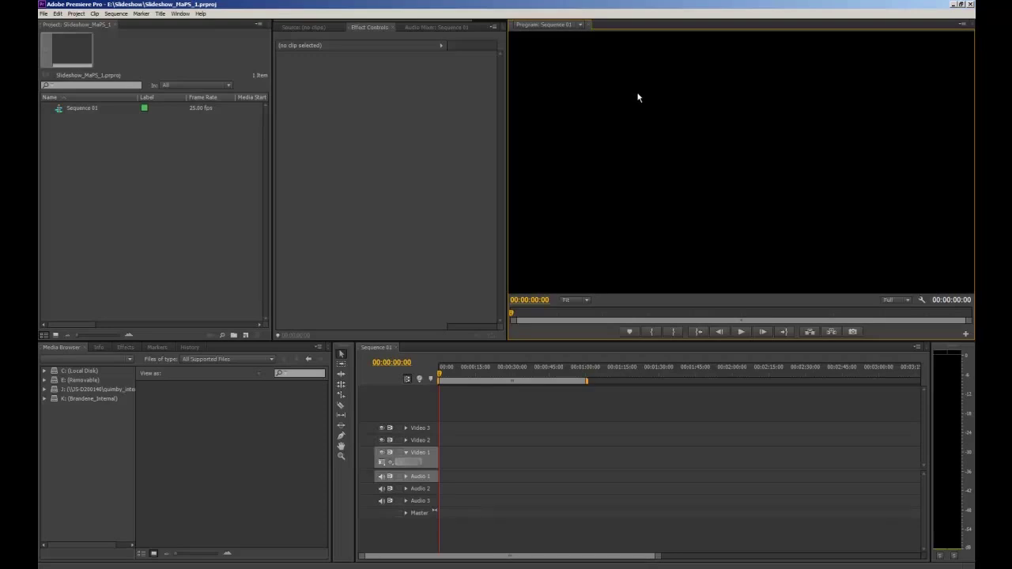
left_click(953, 405)
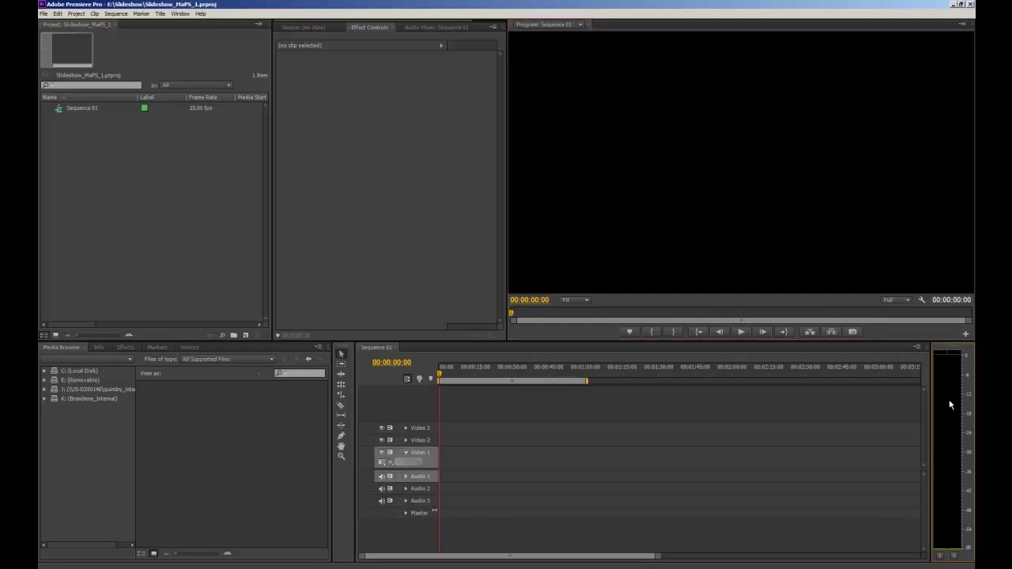
left_click(799, 405)
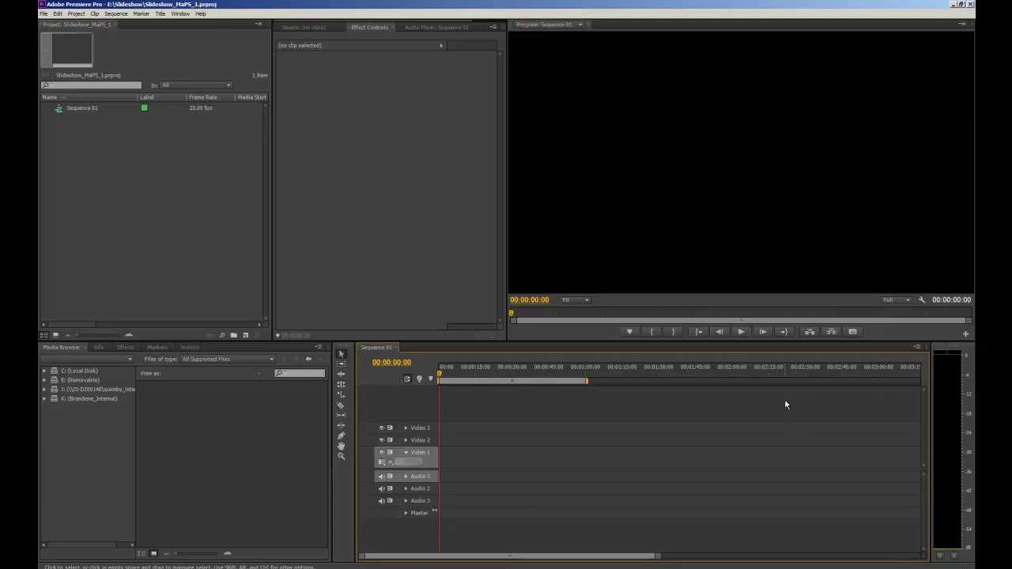
left_click(344, 475)
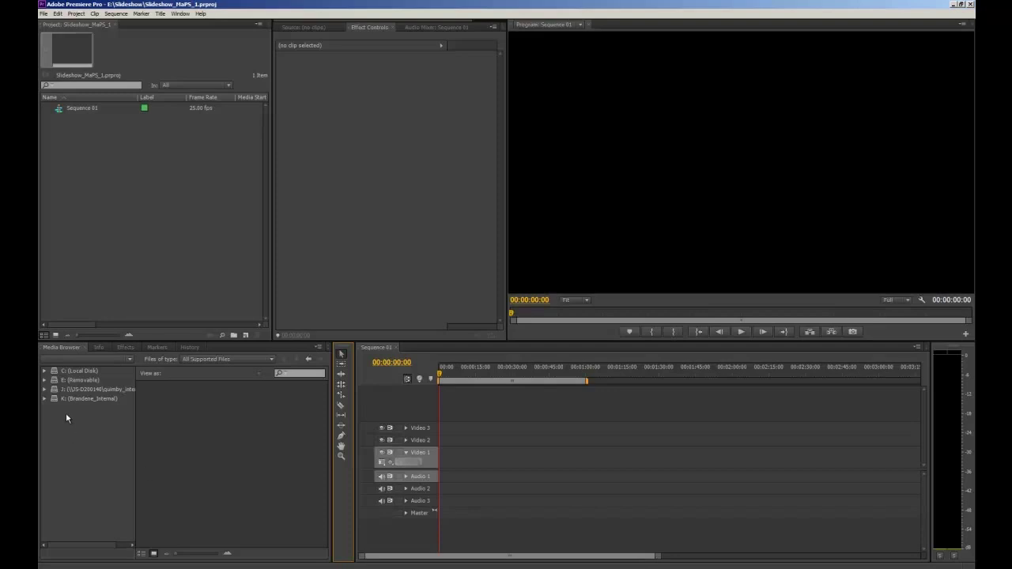
left_click(68, 352)
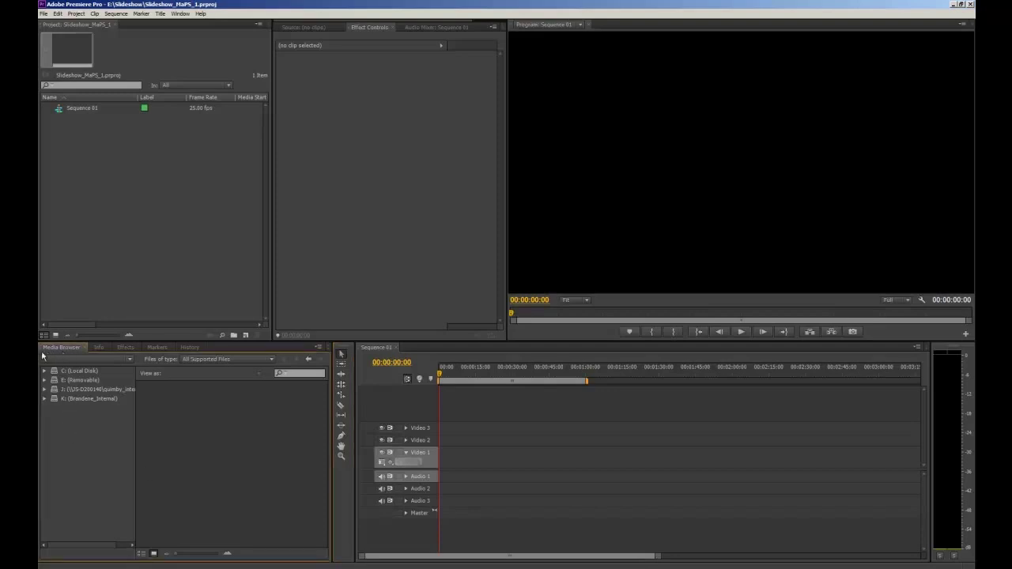
left_click(124, 348)
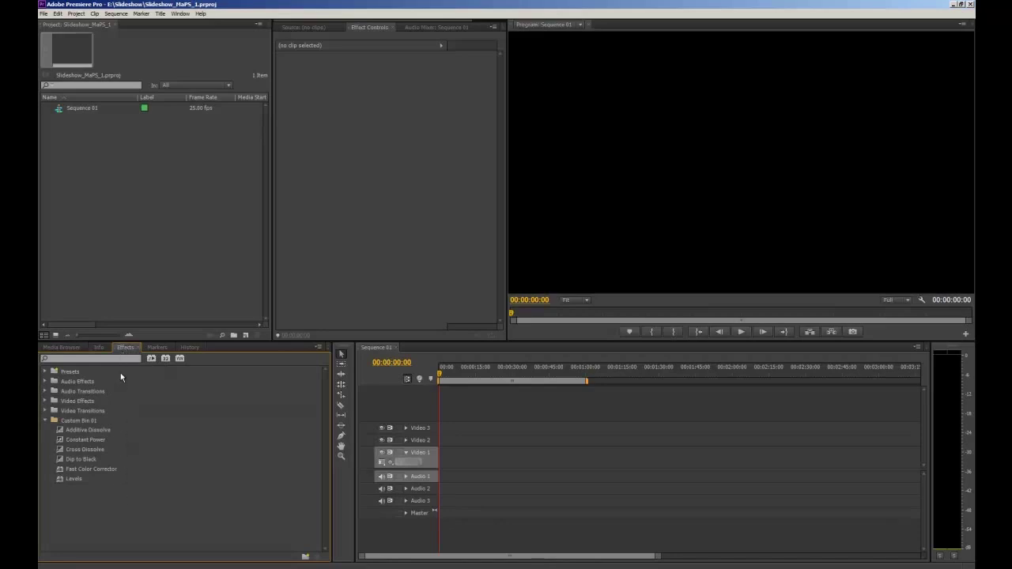
left_click(77, 349)
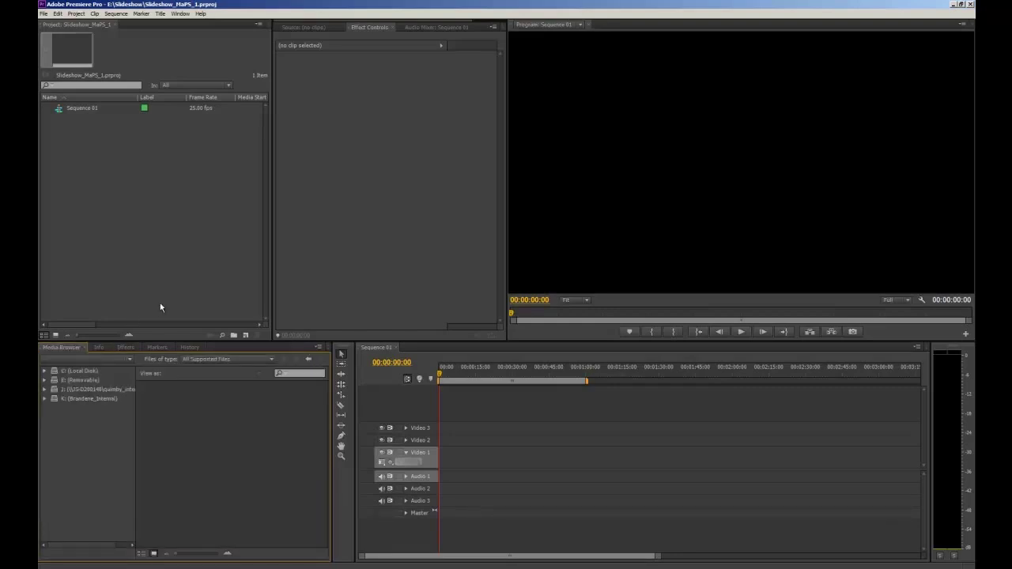
Change the still image default duration and enable default scale to frame size in the general preferences
left_click(57, 13)
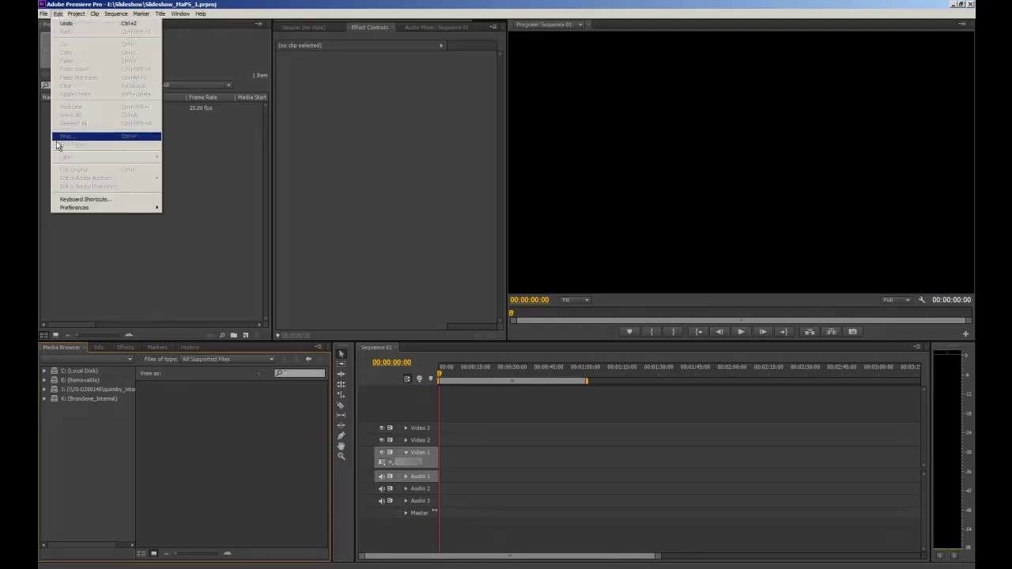
mouse_move(64, 210)
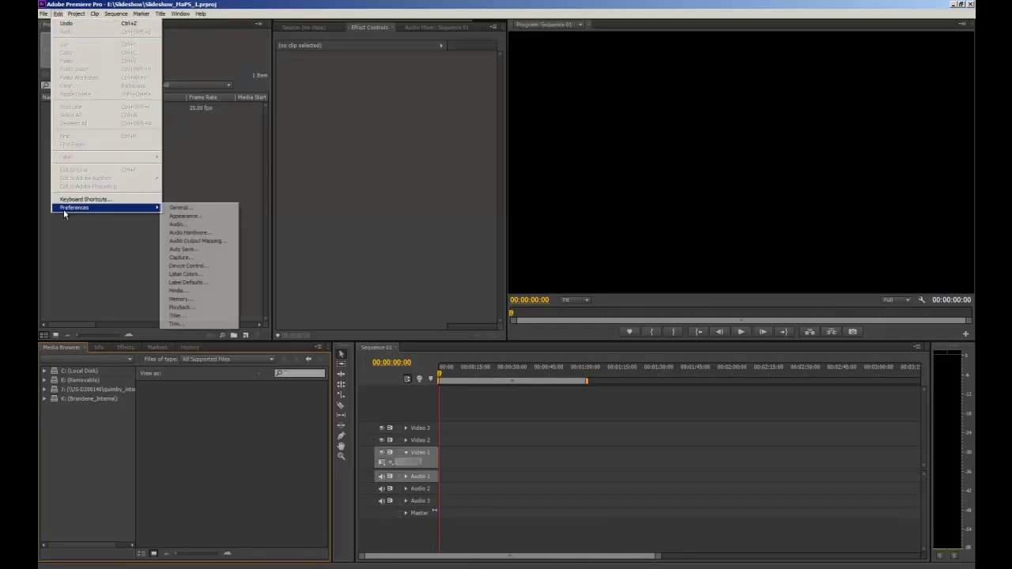
left_click(181, 207)
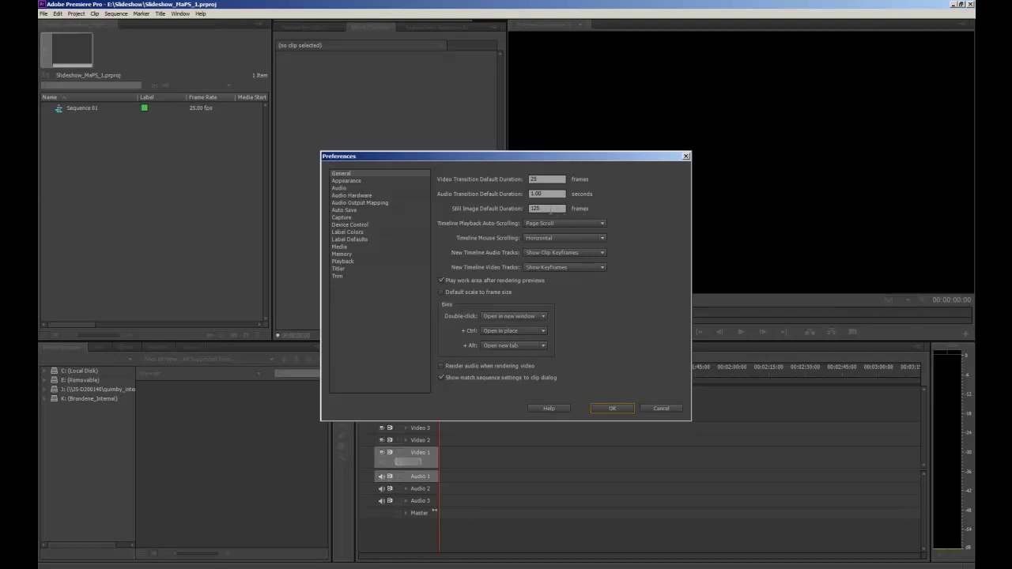
left_click_drag(552, 210, 524, 210)
left_click(441, 292)
left_click(604, 410)
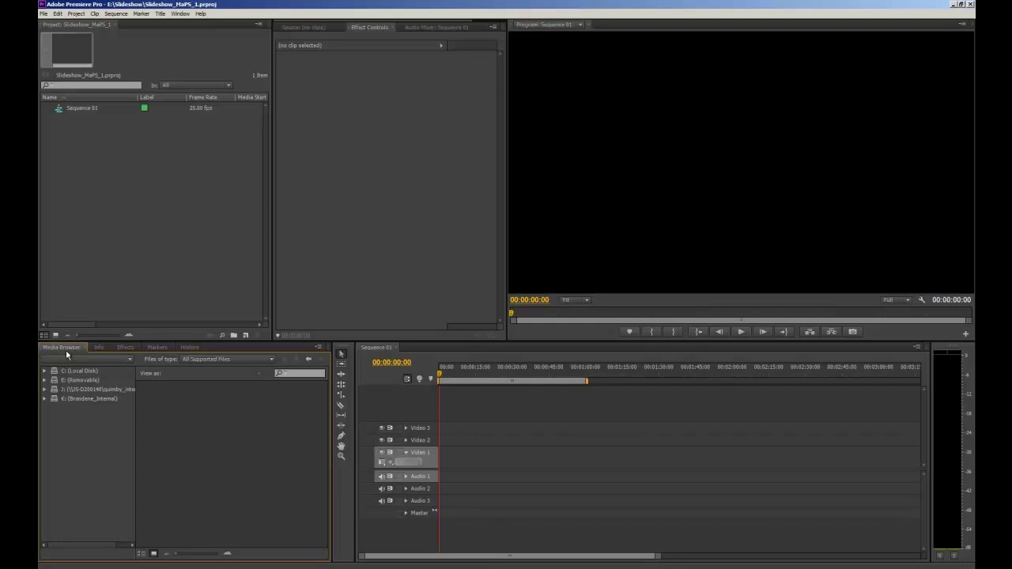
Import SM_MarketDay_1.jpg to SM_MarketDay_7.jpg from the Slideshow_Images folder on E: and place them on Video 1 at the sequence start
left_click(45, 381)
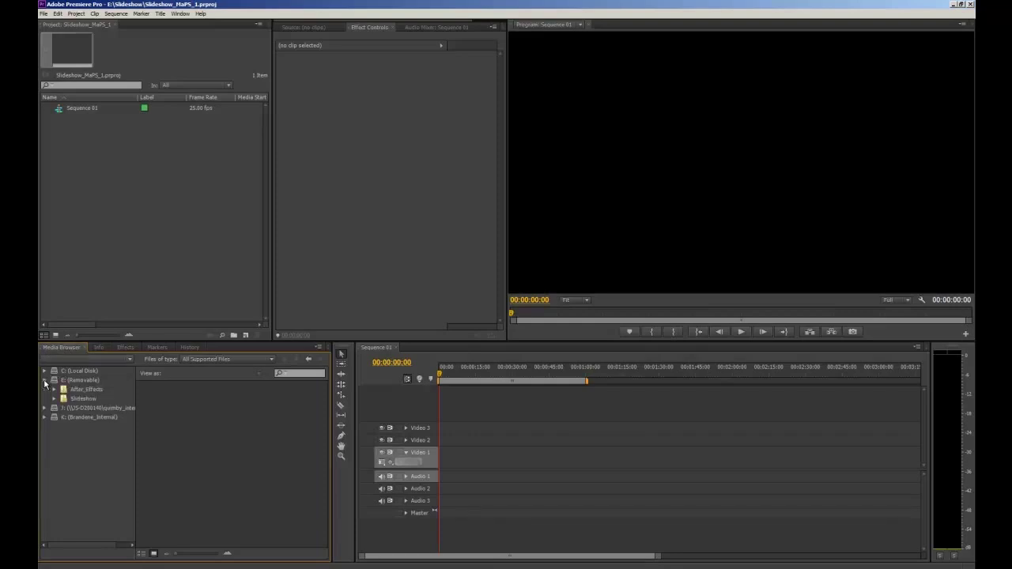
left_click(77, 400)
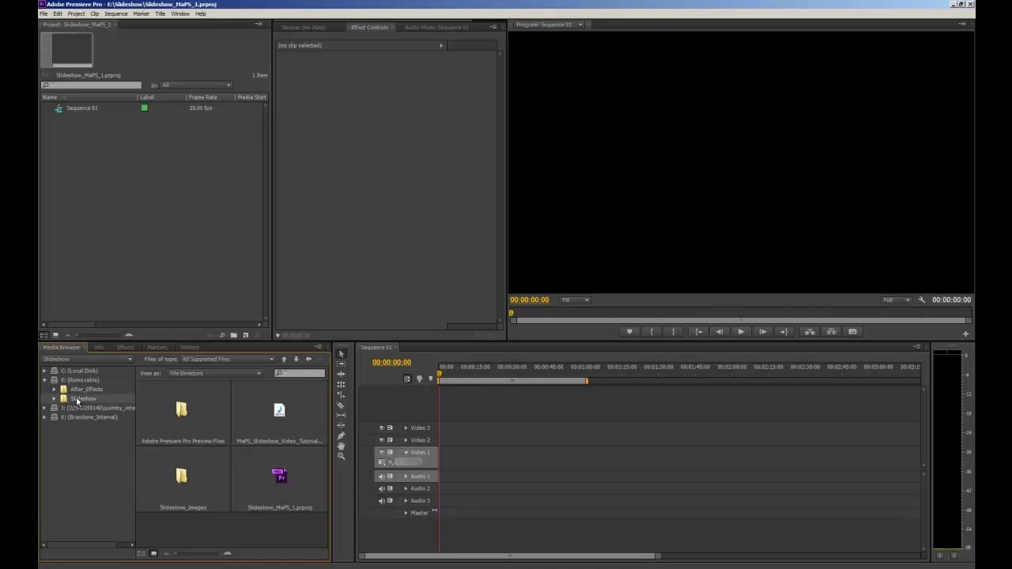
double_click(191, 475)
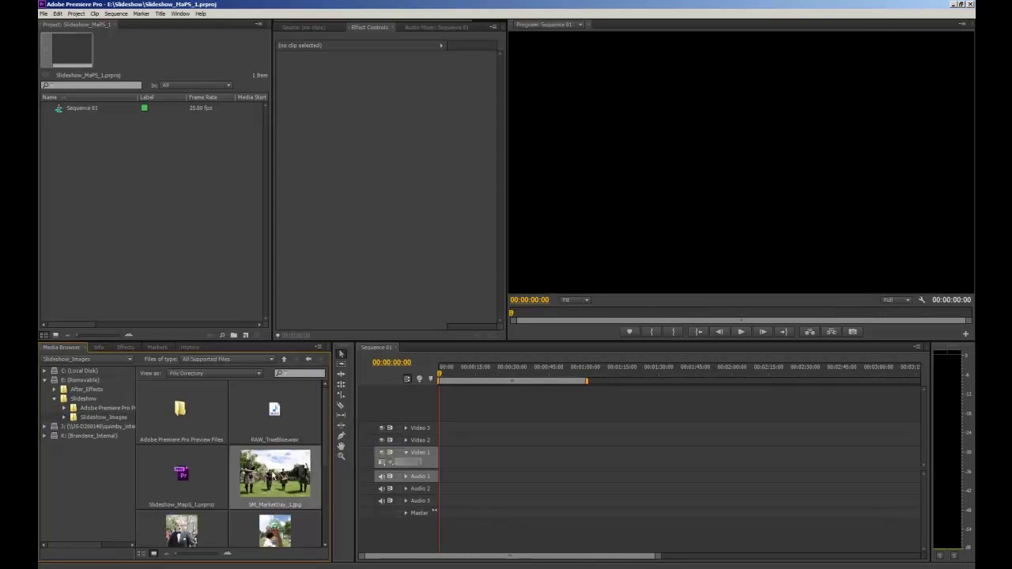
scroll(329, 463, "down", 3)
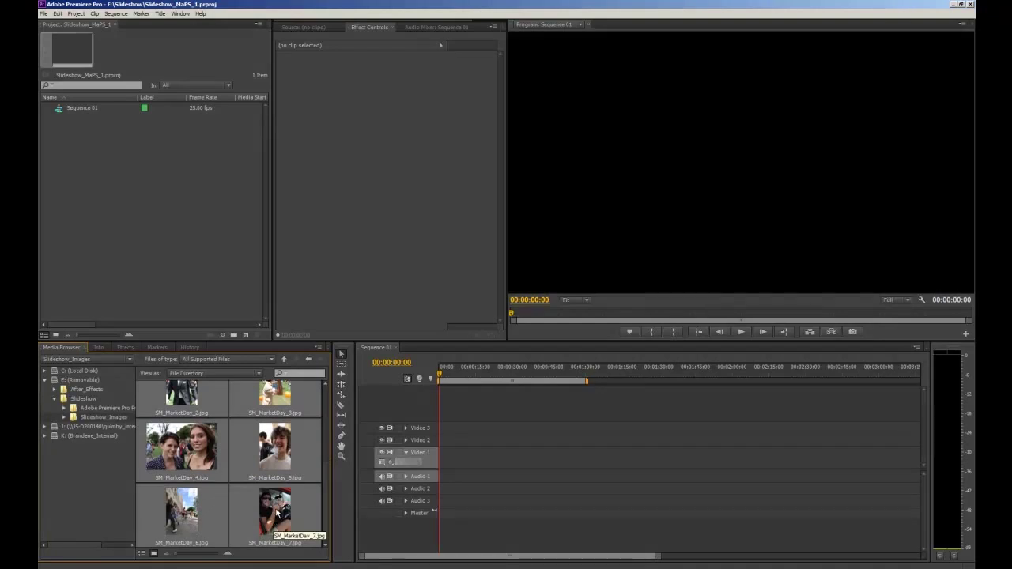
left_click_drag(277, 513, 202, 267)
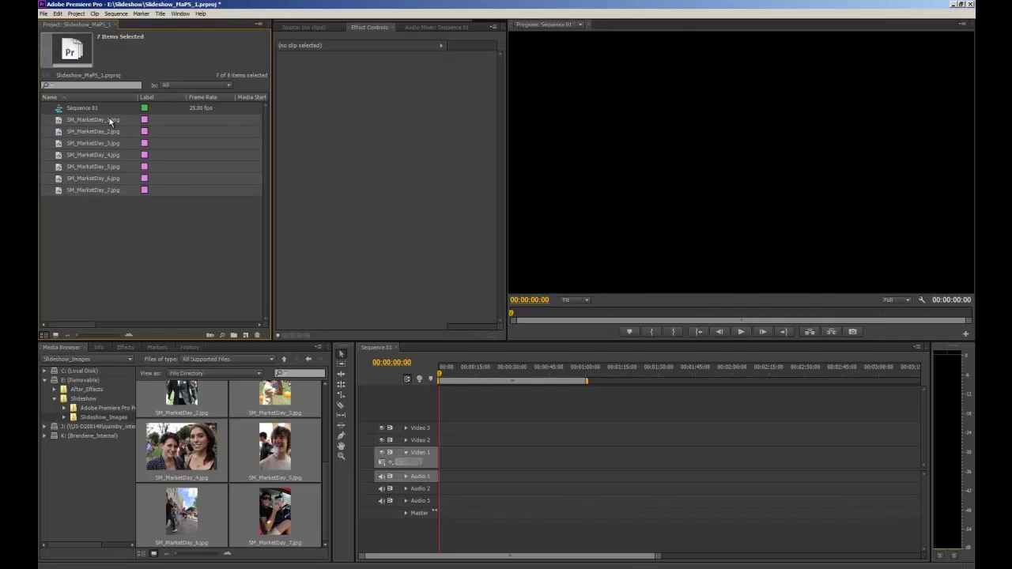
left_click_drag(110, 118, 444, 457)
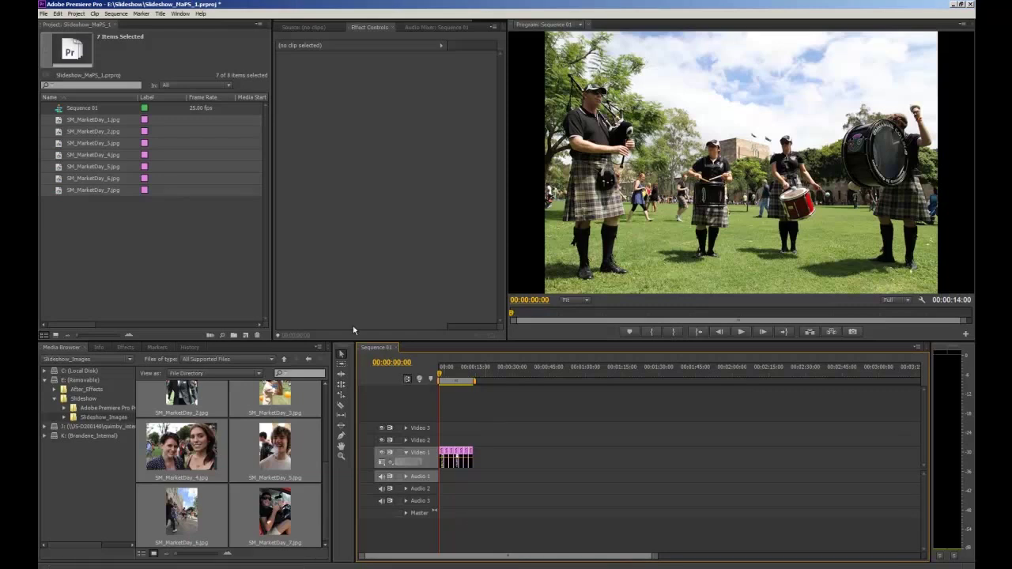
Display the project items as icons and return them to list view
left_click(257, 24)
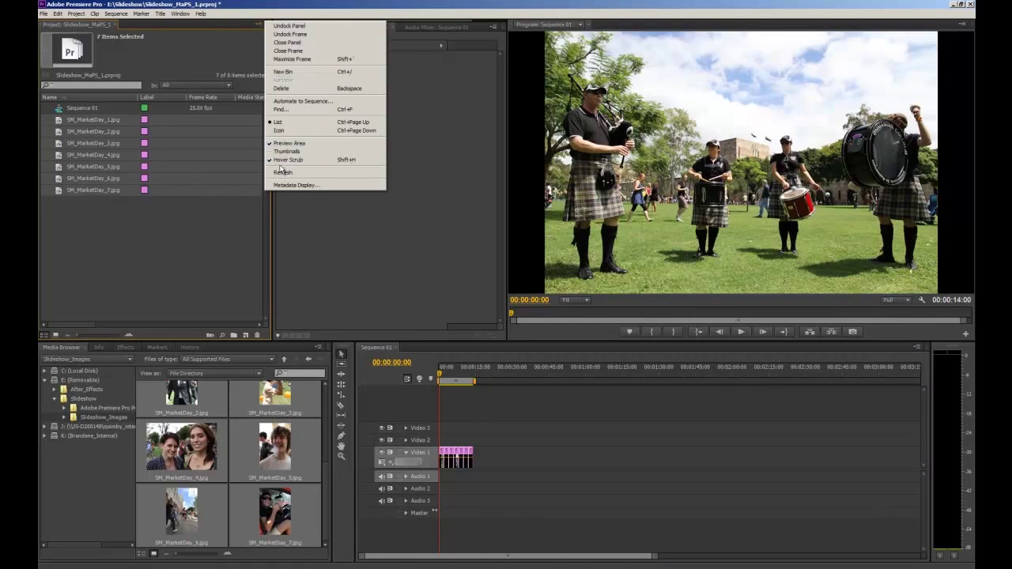
left_click(283, 131)
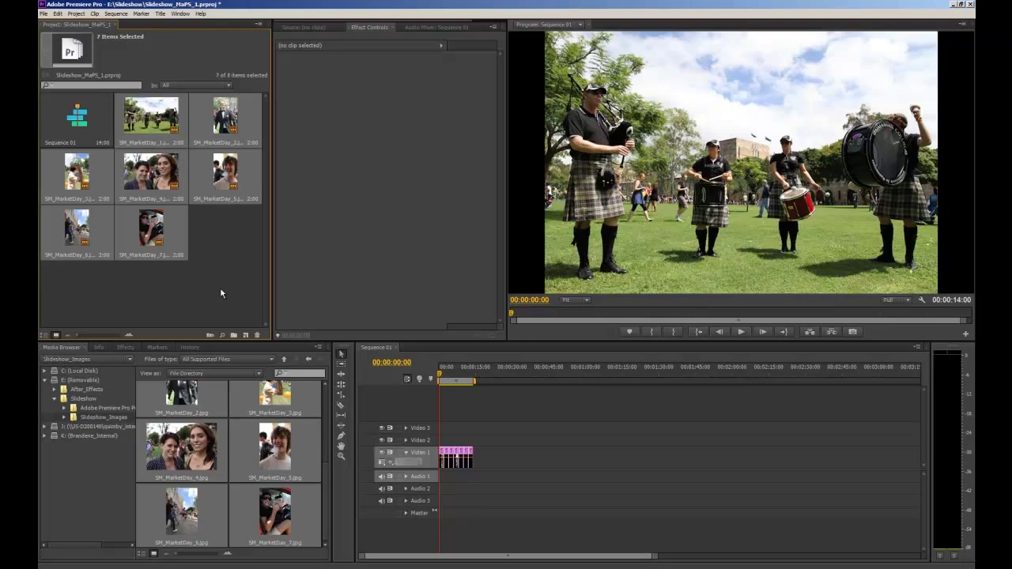
left_click(257, 26)
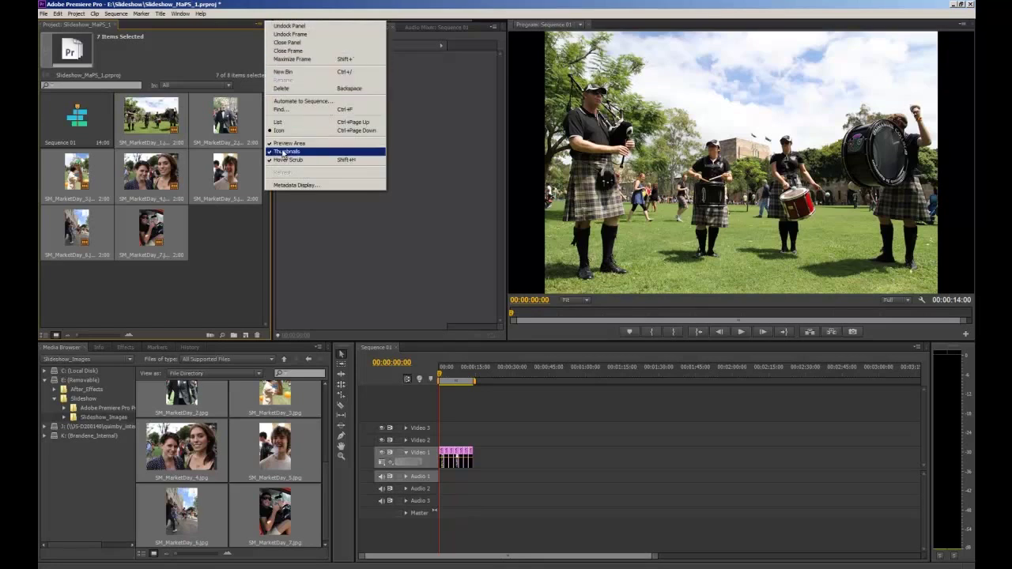
left_click(278, 122)
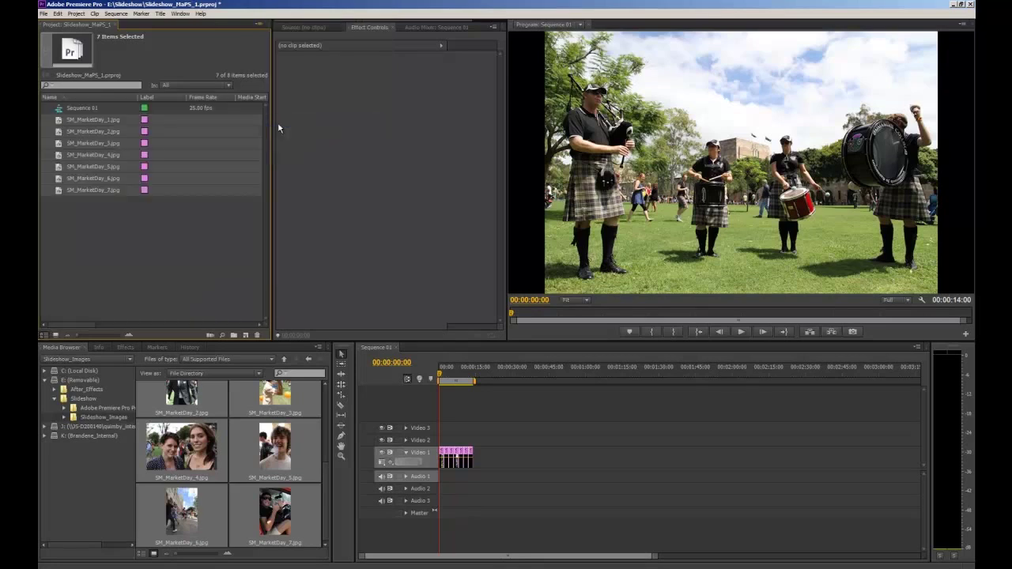
Turn on thumbnails for the project items in list view and deselect all items
left_click(257, 25)
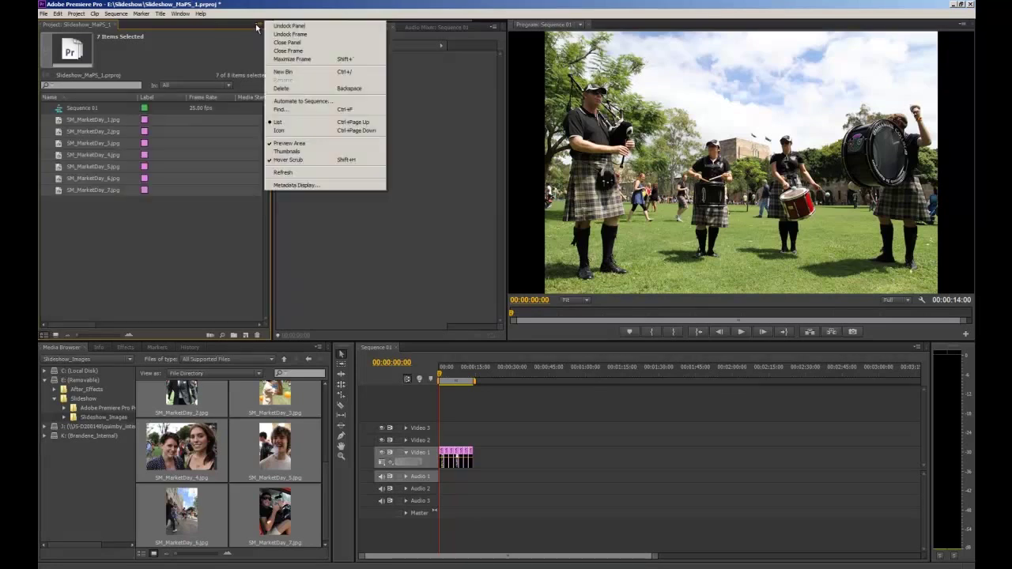
left_click(282, 153)
left_click(217, 235)
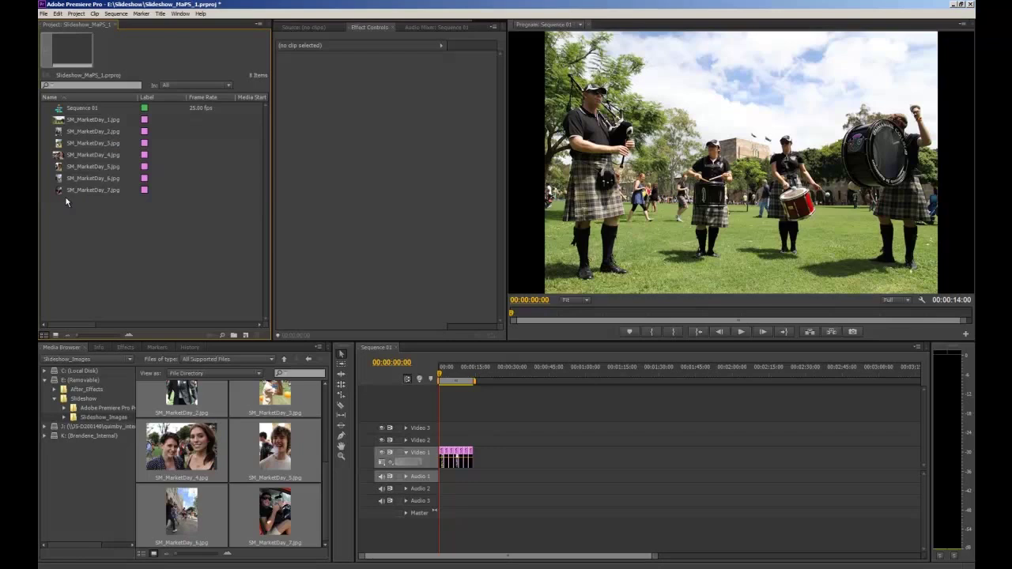
Enlarge the timeline scale so the seven Video 1 clips are readable, and scrub through the slideshow and back to the start
left_click(458, 412)
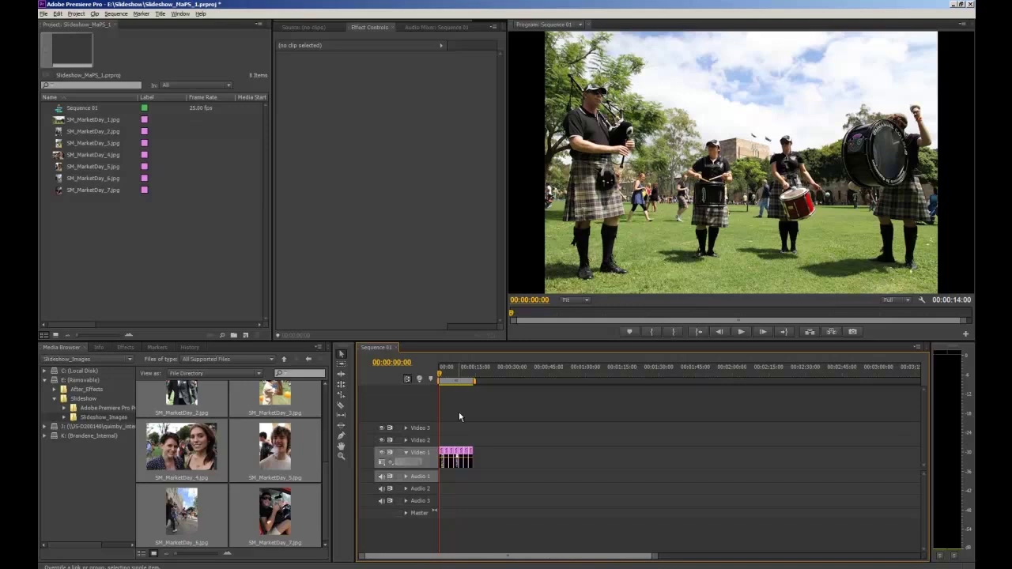
key("=")
key("=")
key("=")
key("minus")
key("minus")
key("minus")
key("minus")
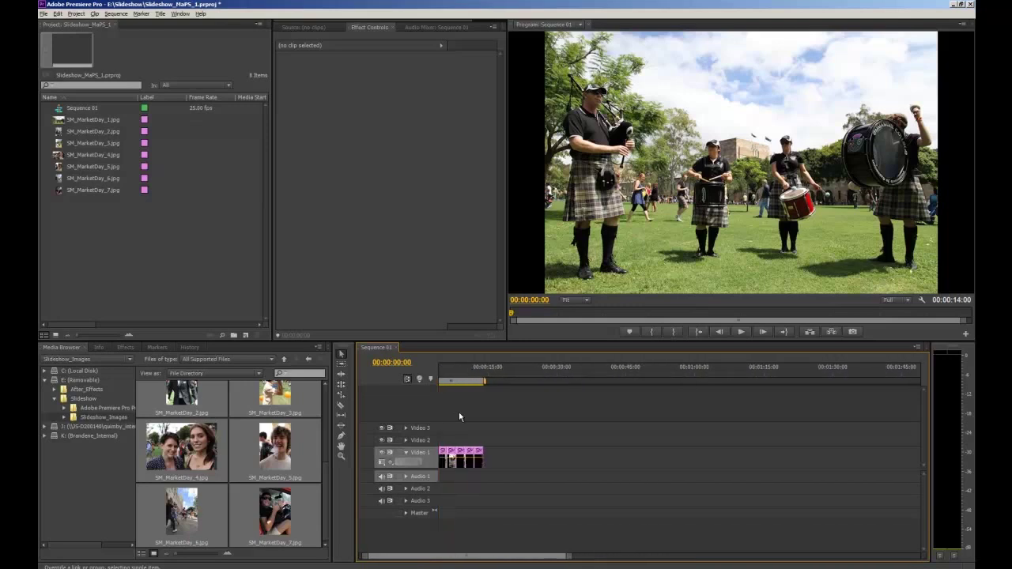
key("minus")
key("minus")
key("minus")
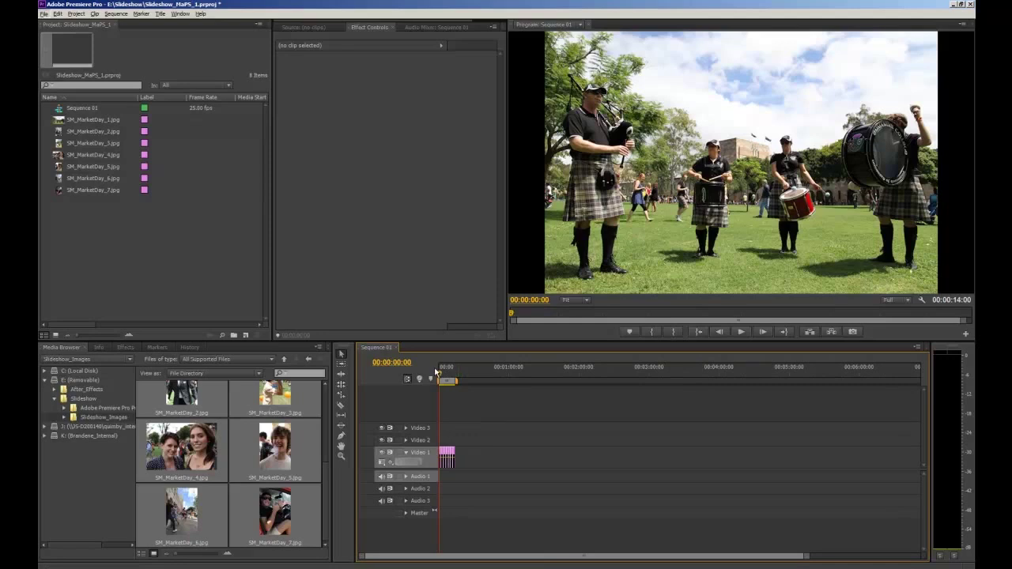
key("=")
key("=")
key("=")
key("=")
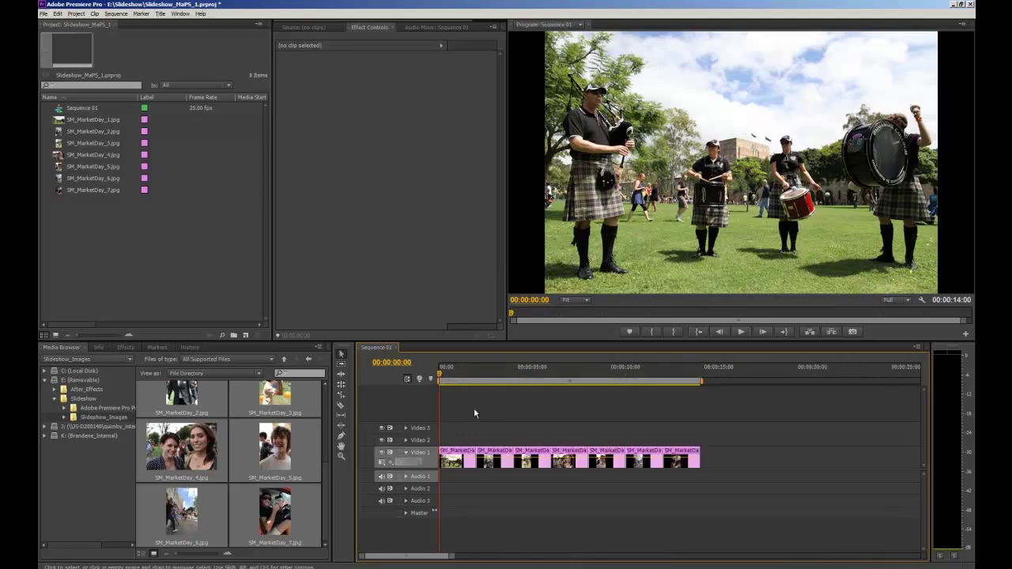
key("minus")
key("minus")
key("=")
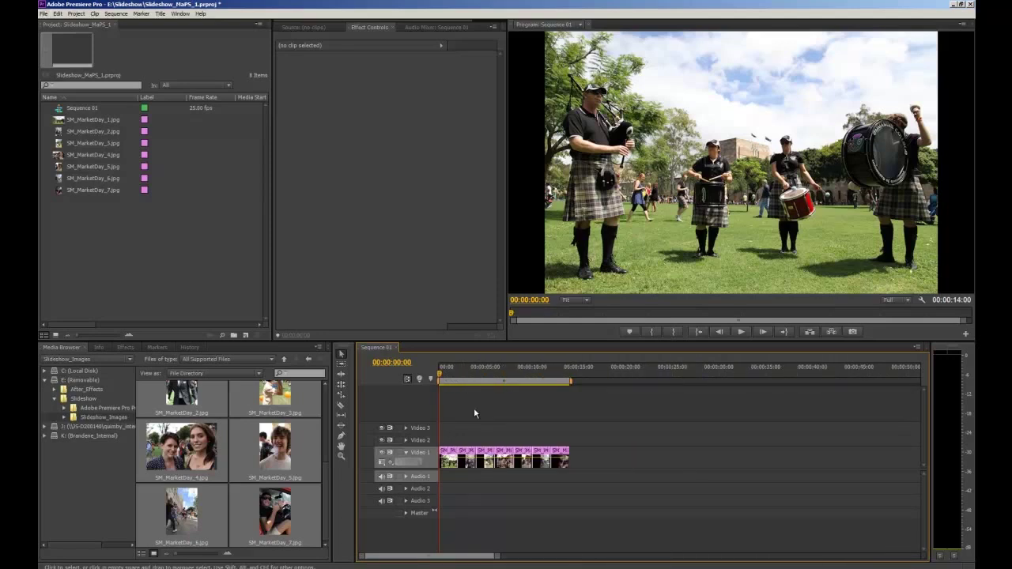
key("=")
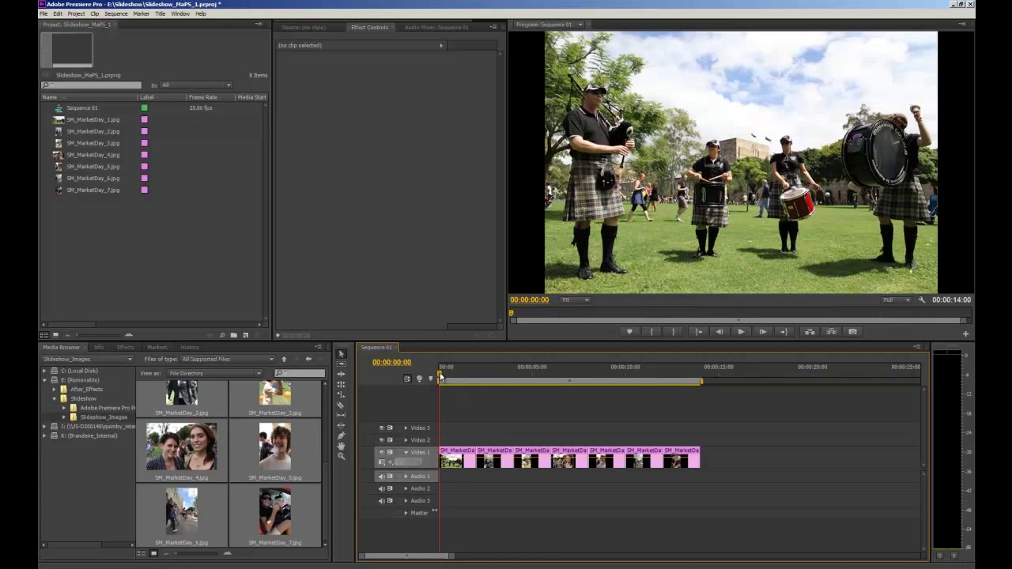
left_click_drag(440, 377, 647, 373)
left_click_drag(667, 373, 440, 379)
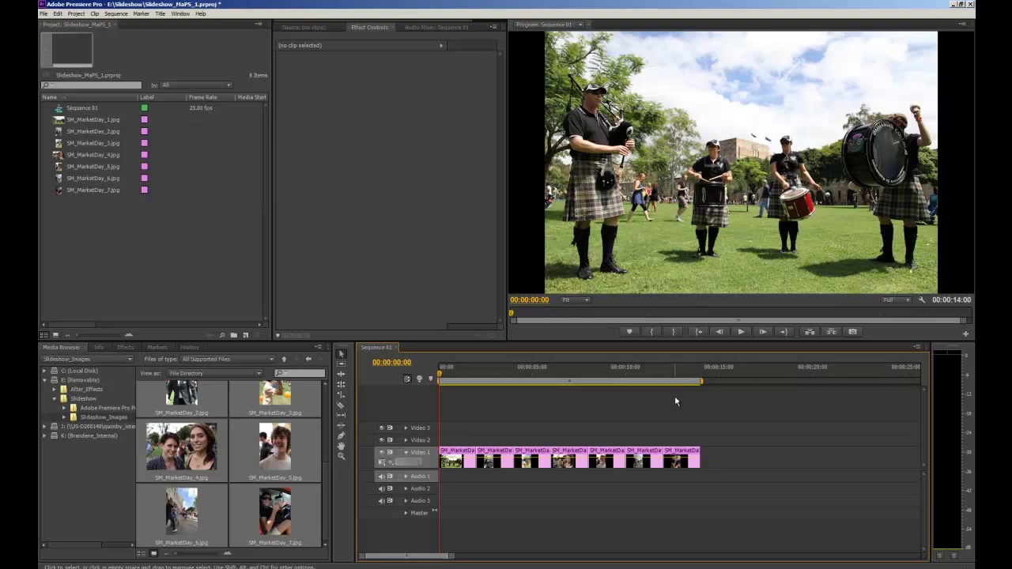
Move the playhead to 00:00:01:00 and expand the Motion properties of the SM_MarketDay_1.jpg clip
left_click(447, 374)
left_click_drag(447, 374, 458, 374)
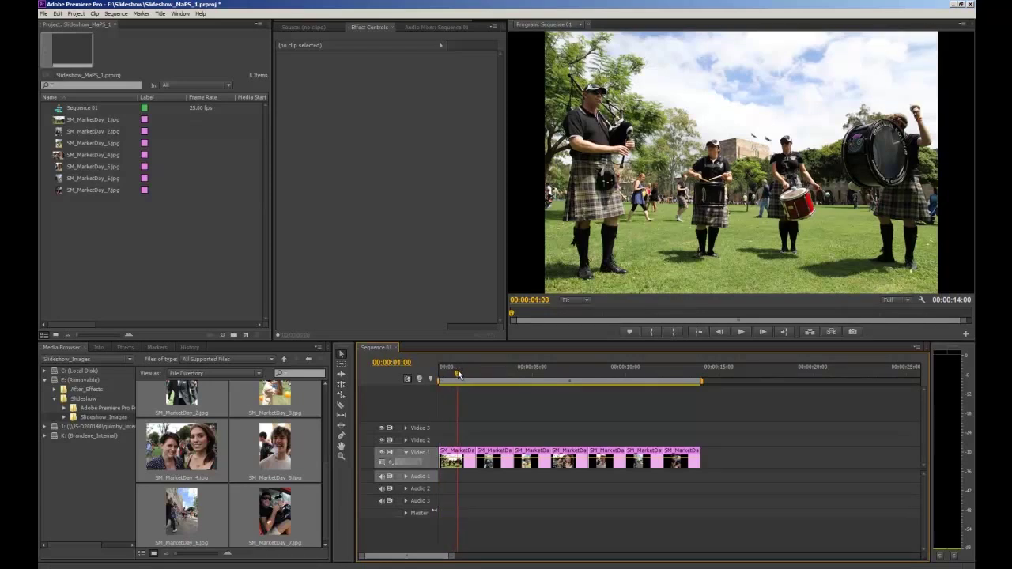
left_click(465, 457)
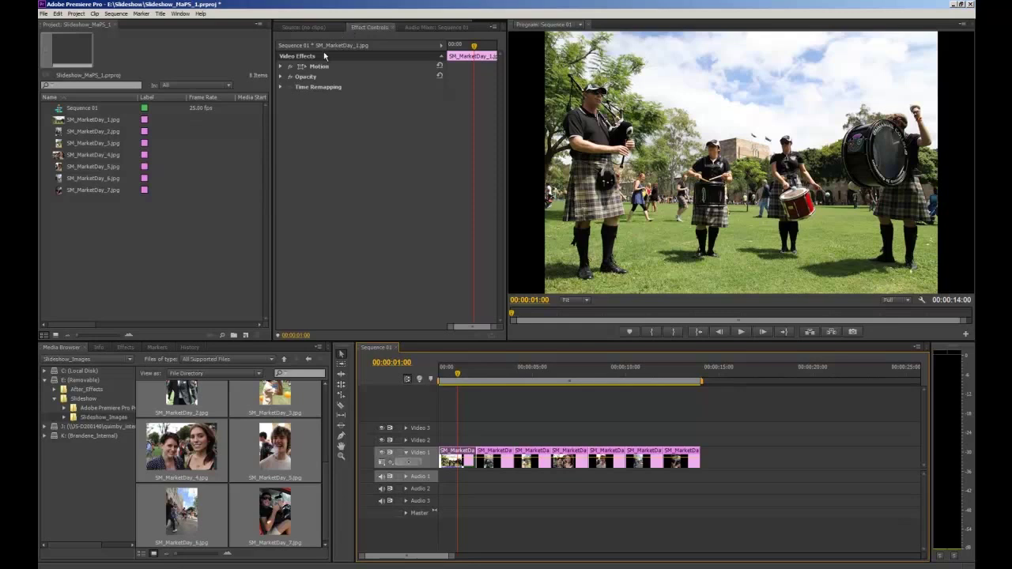
left_click(281, 68)
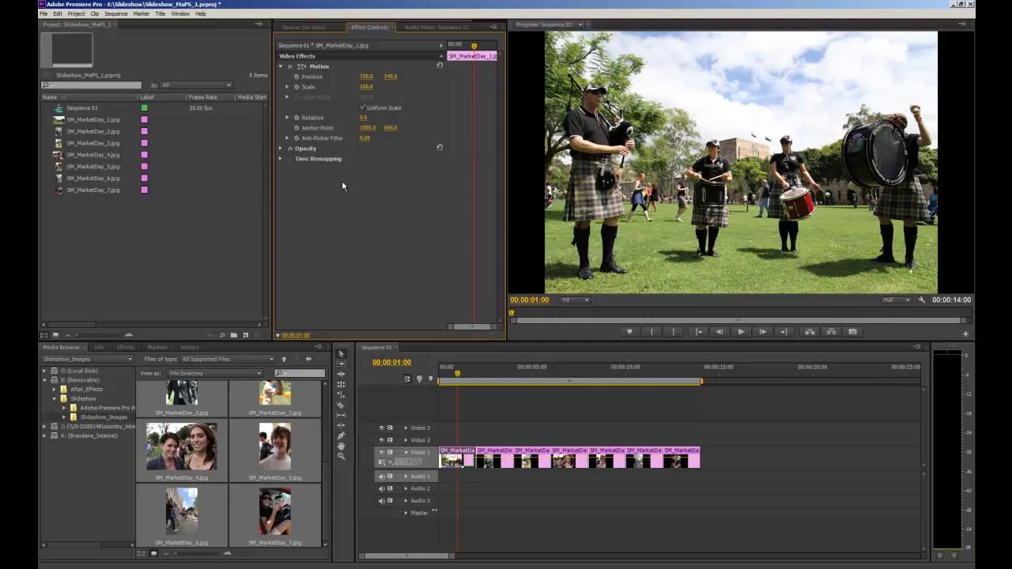
Try scaling the SM_MarketDay_1.jpg clip to 130 and restore its scale to 100
left_click(367, 87)
type("130")
key("Return")
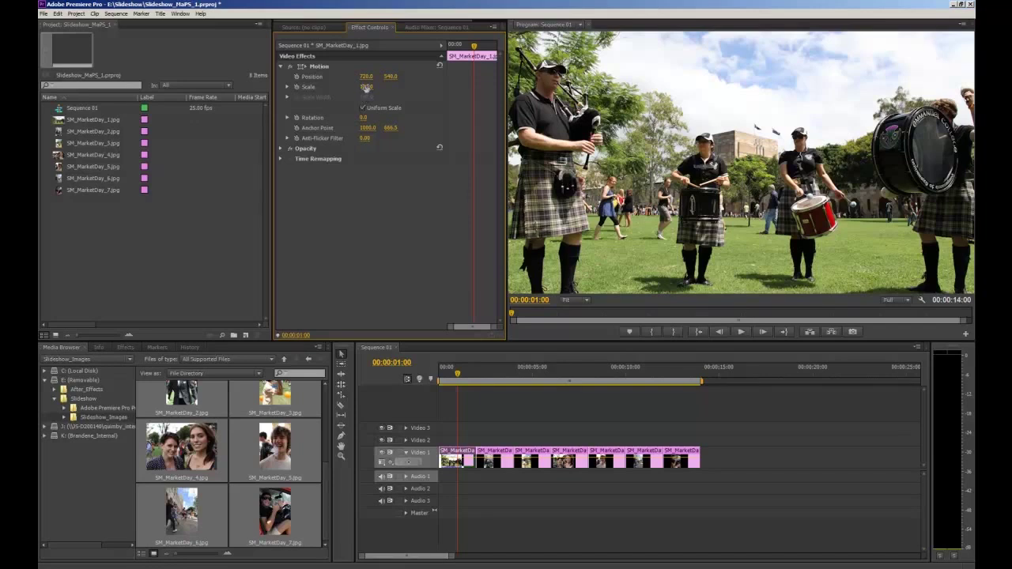
mouse_move(366, 87)
left_mouse_down()
mouse_move(342, 87)
mouse_move(364, 85)
mouse_move(350, 85)
left_mouse_up()
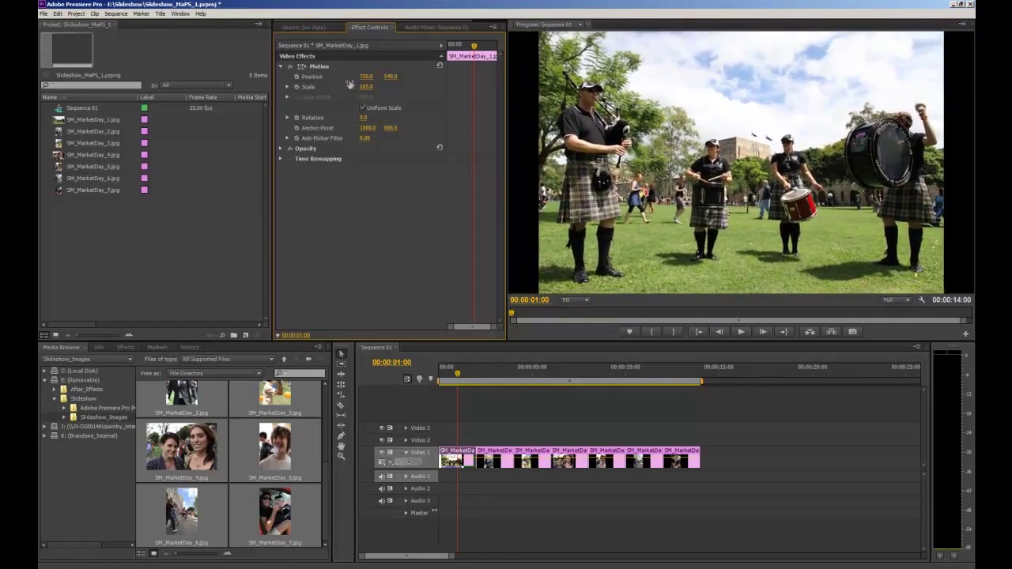
left_click(351, 85)
type("100")
key("Return")
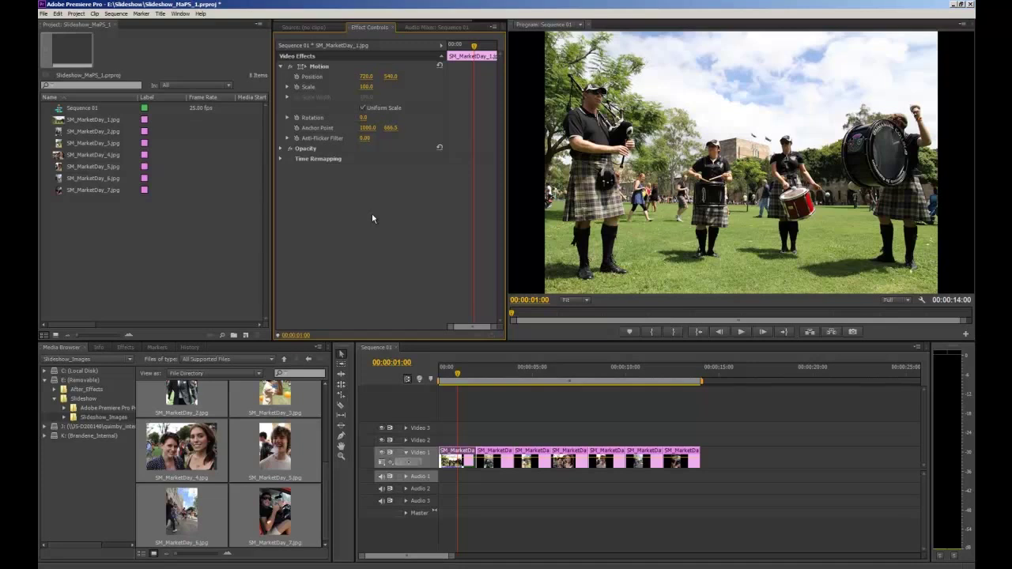
Find the Cross Dissolve video transition and apply it at the cut between SM_MarketDay_1.jpg and SM_MarketDay_2.jpg
left_click(121, 352)
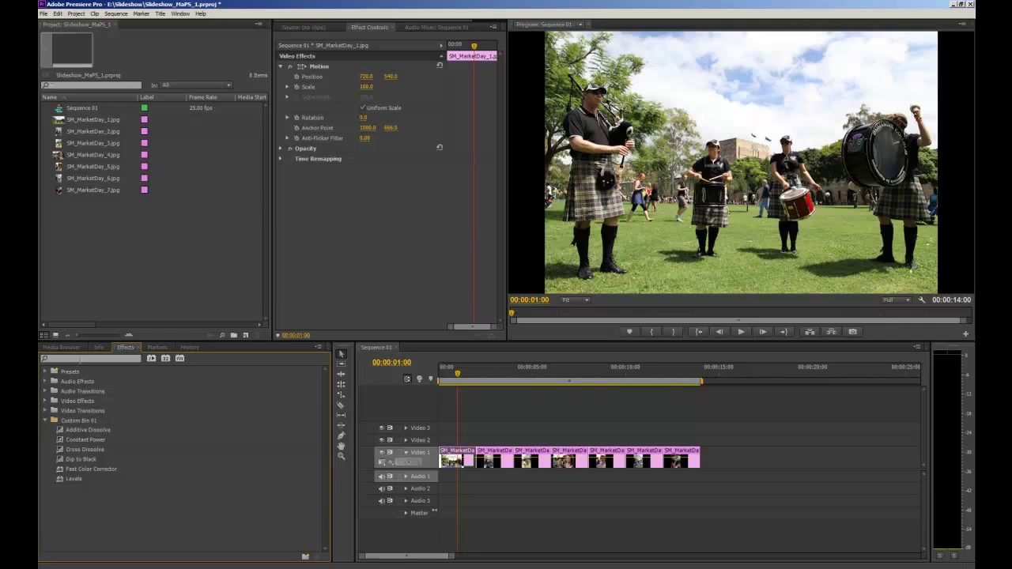
left_click(79, 361)
type("cross d")
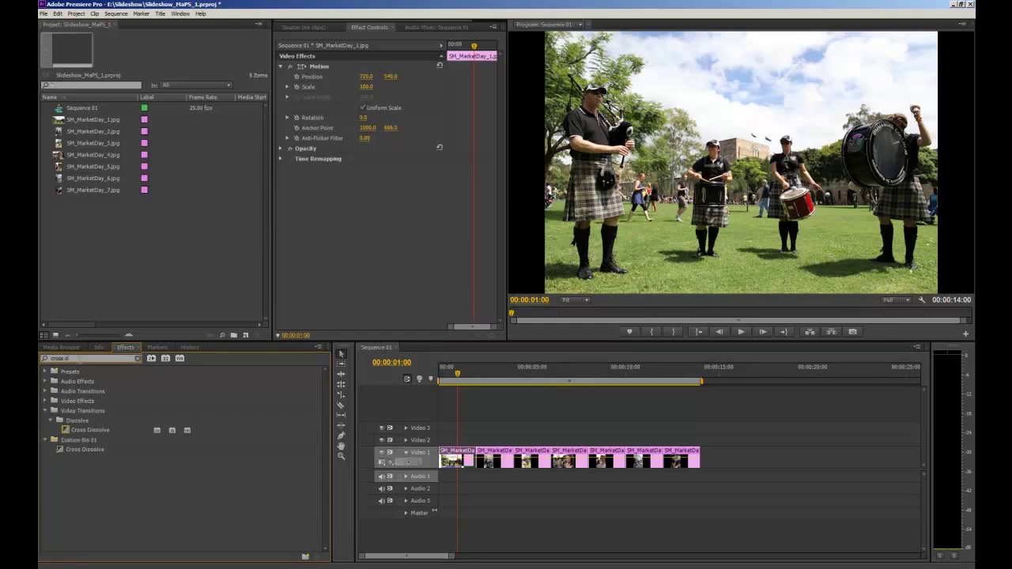
type("issolve")
left_click_drag(80, 430, 479, 459)
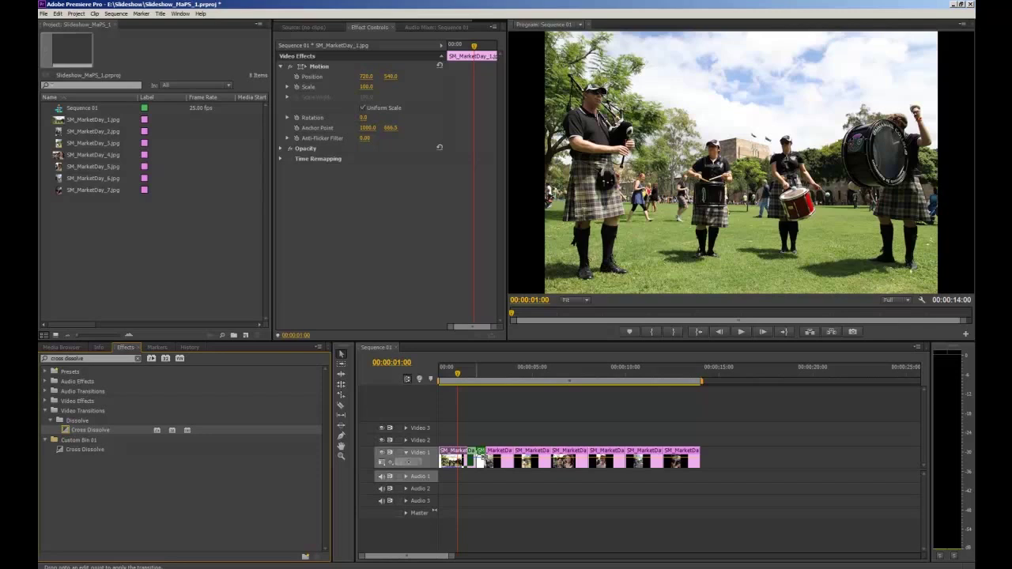
left_click_drag(479, 459, 479, 460)
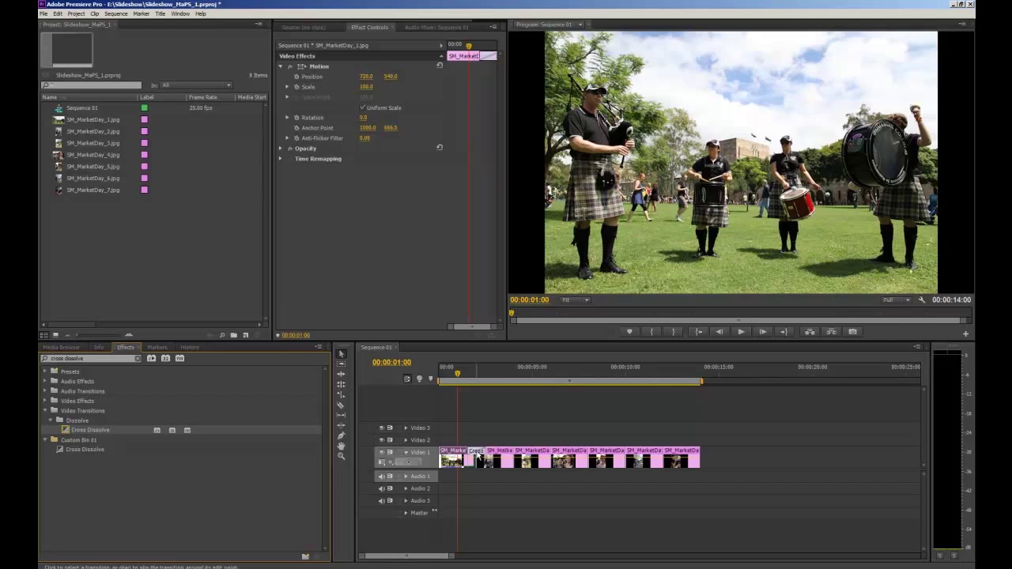
key("=")
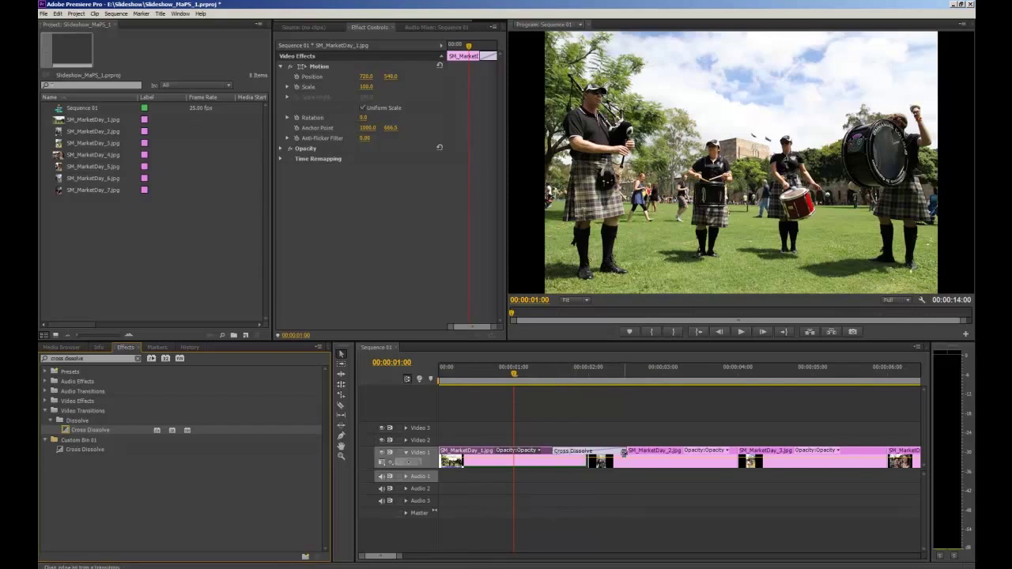
key("minus")
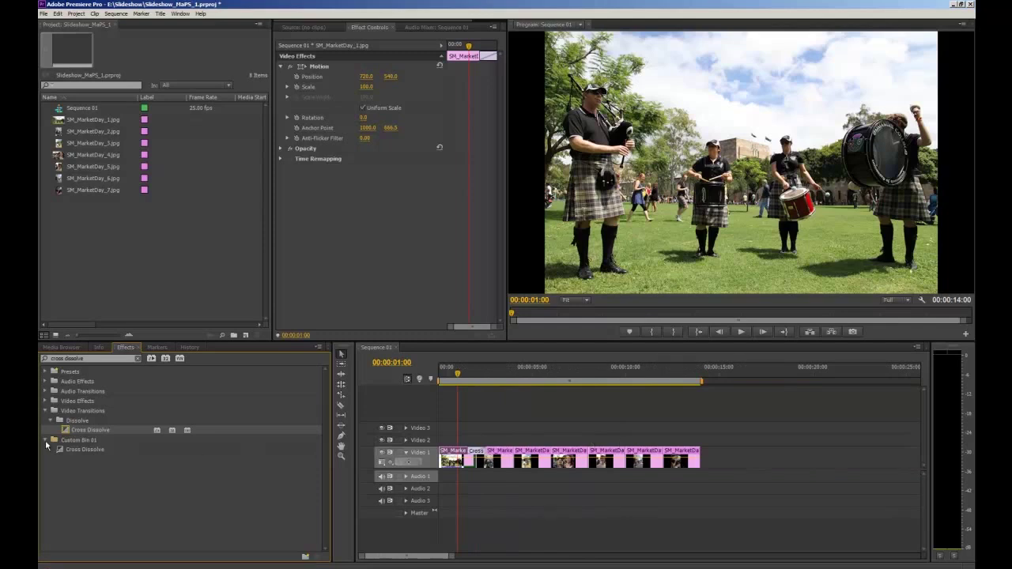
Apply Cross Dissolve to the five remaining cuts between SM_MarketDay_2.jpg and SM_MarketDay_7.jpg on Video 1
left_click_drag(79, 450, 510, 457)
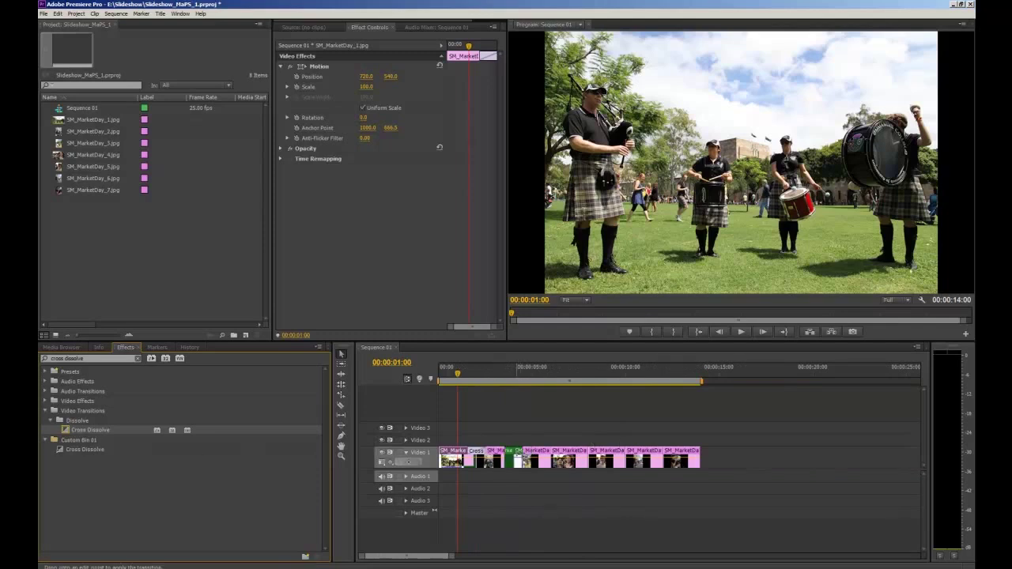
left_click_drag(96, 431, 552, 457)
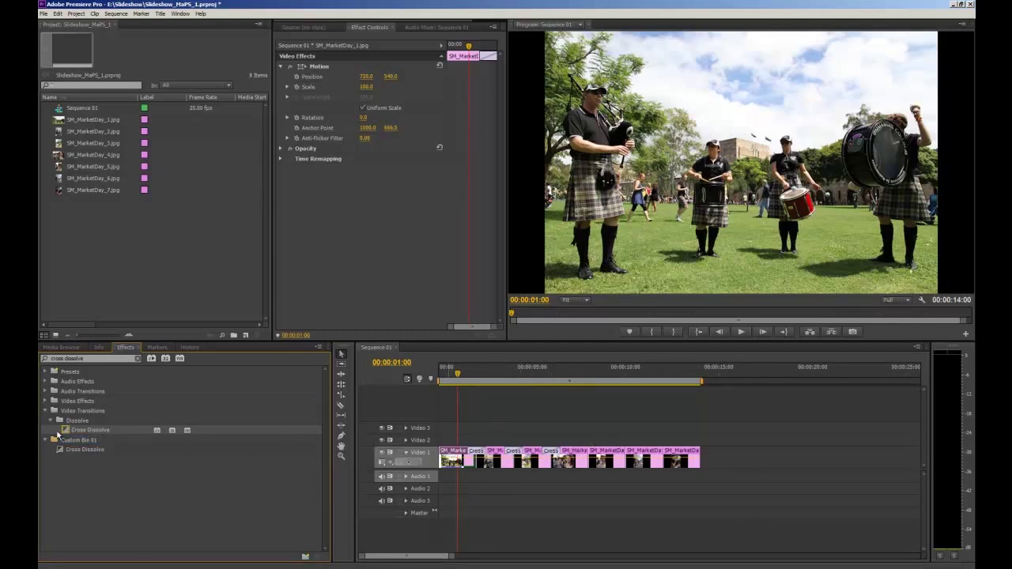
left_click_drag(77, 431, 589, 458)
left_click_drag(114, 429, 634, 463)
left_click_drag(95, 431, 661, 460)
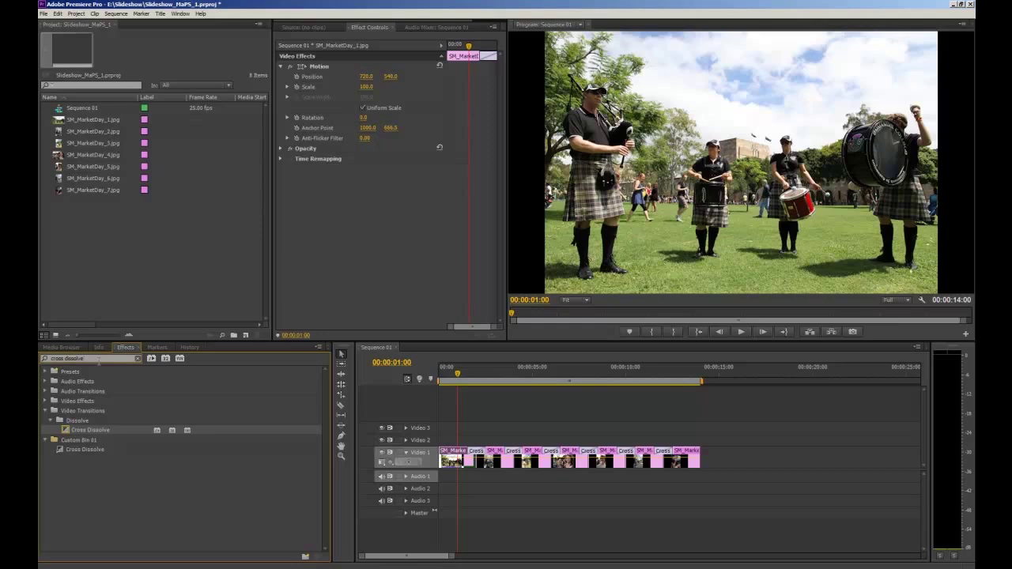
Find the Dip to Black transition and apply it to the start of the first clip and the end of the last clip
left_click_drag(82, 360, 46, 361)
type("dip to black")
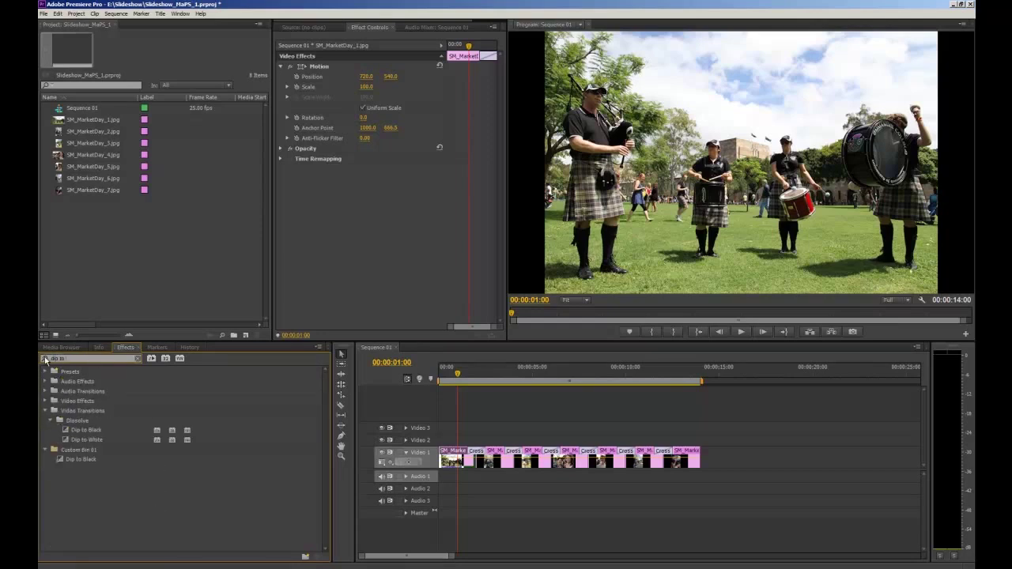
left_click_drag(87, 429, 445, 457)
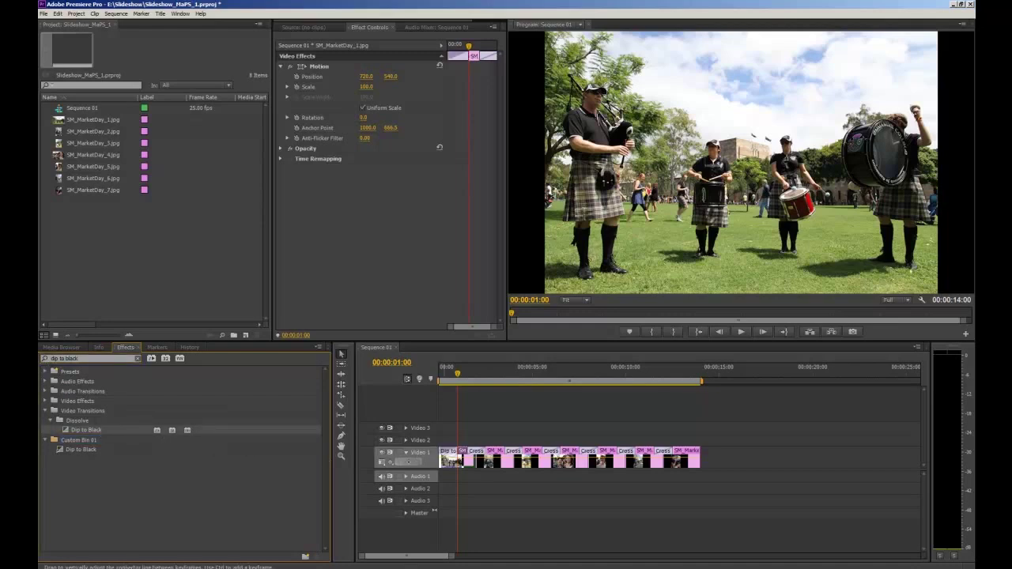
left_click_drag(79, 435, 703, 459)
Play the slideshow from the beginning to review its transitions, and return the playhead to 00:00:00:00
left_click(451, 373)
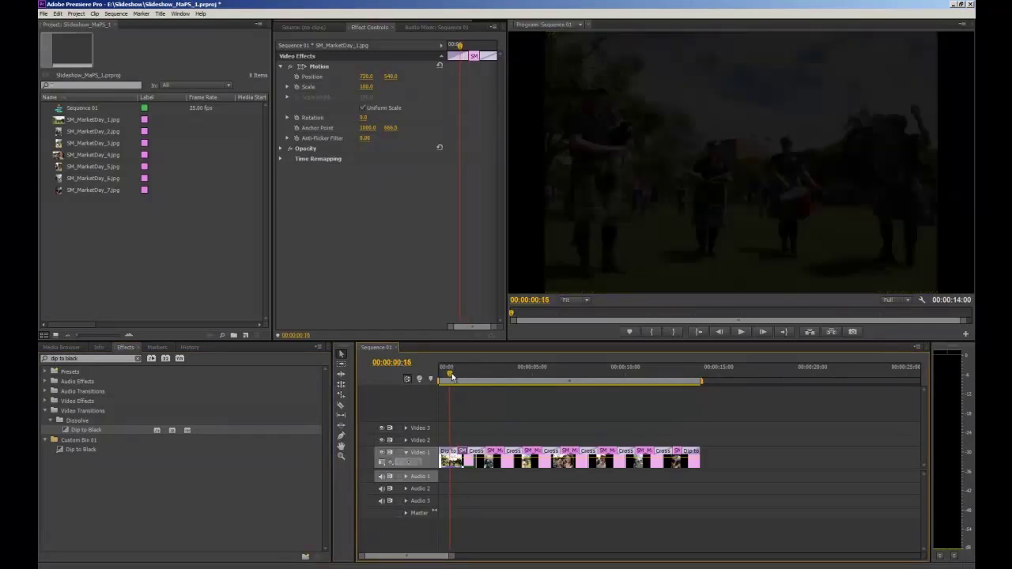
left_click_drag(451, 377, 439, 375)
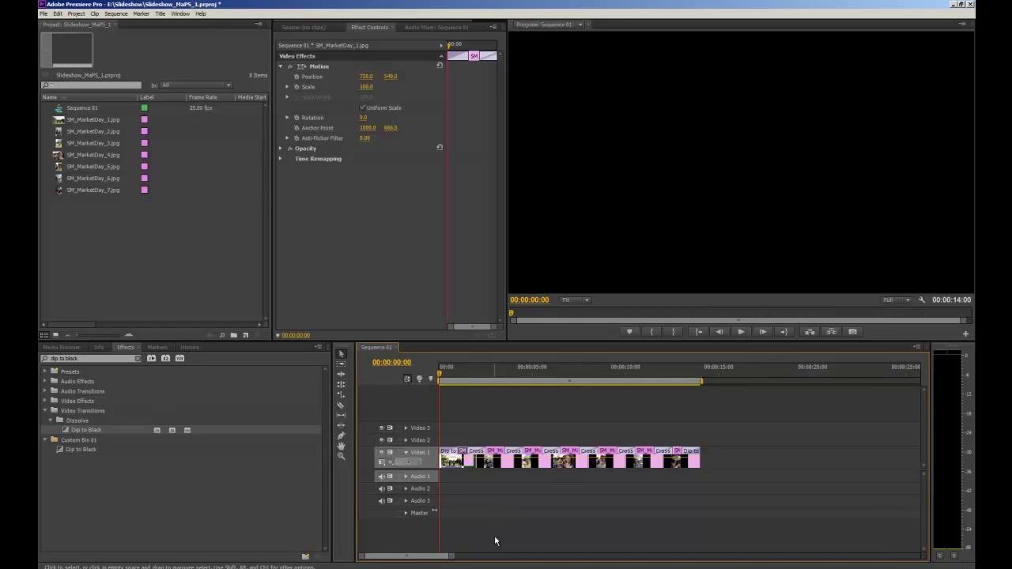
key("space")
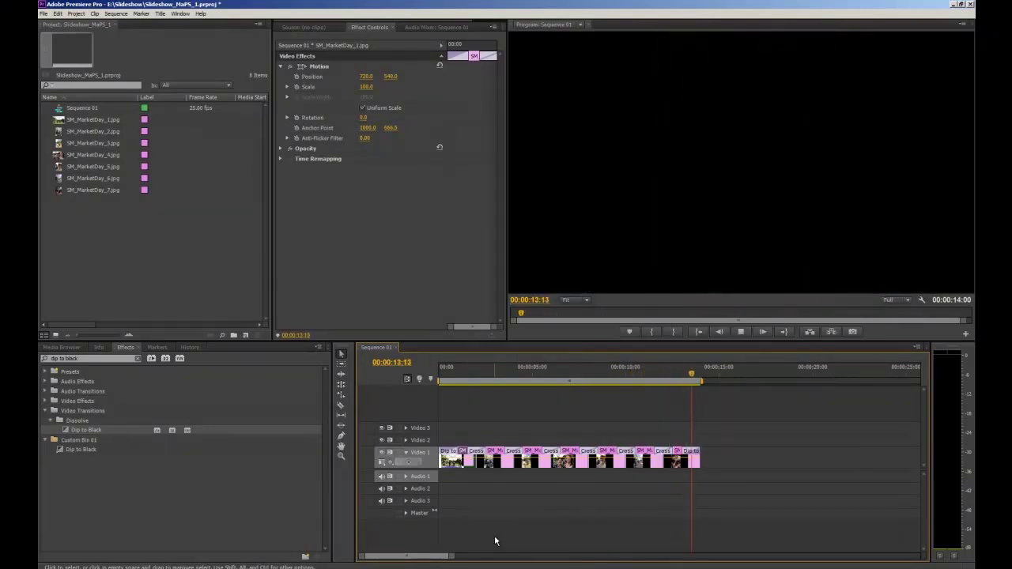
key("space")
key("space")
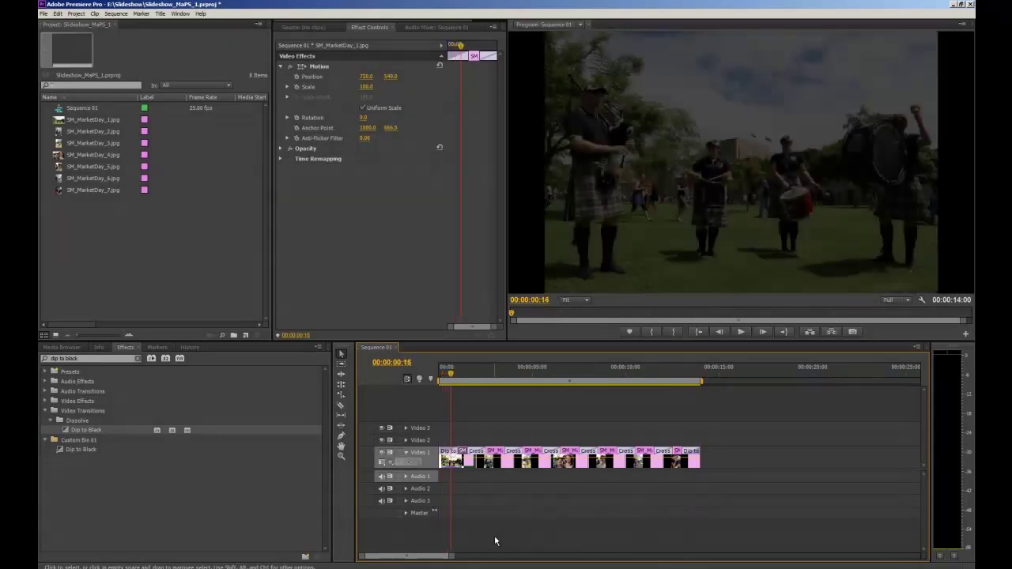
left_click_drag(453, 372, 439, 372)
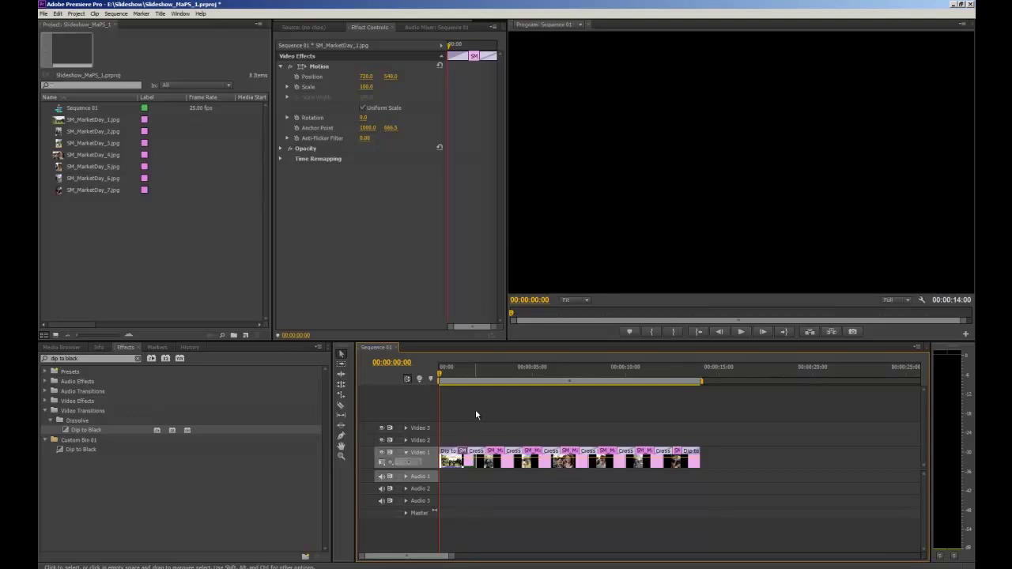
Import RAW_TrueBlue.wav from the Slideshow_Images folder into the project and place it at the start of Audio 1
left_click(74, 349)
scroll(301, 443, "up", 3)
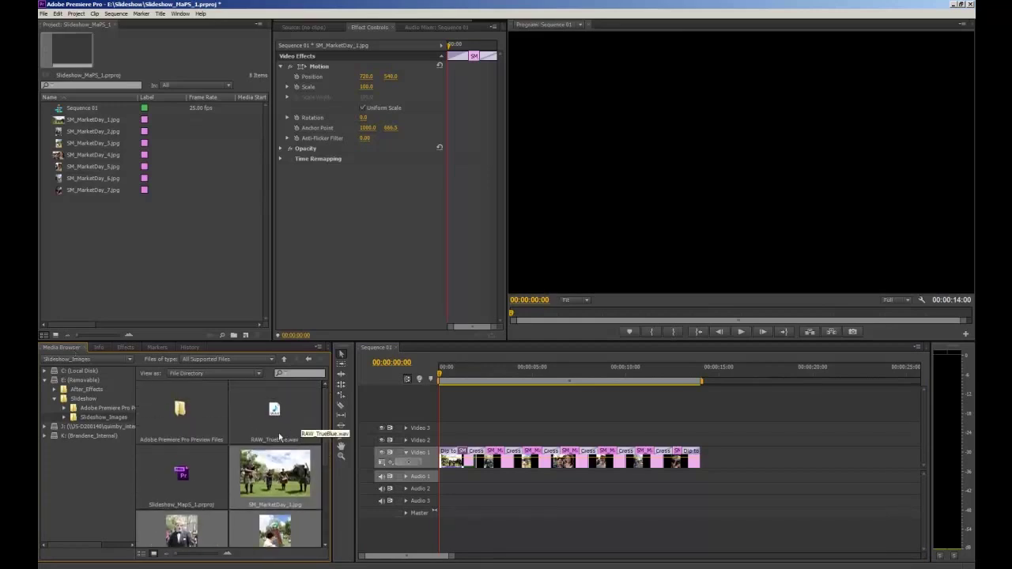
left_click(276, 418)
left_click_drag(275, 415, 197, 245)
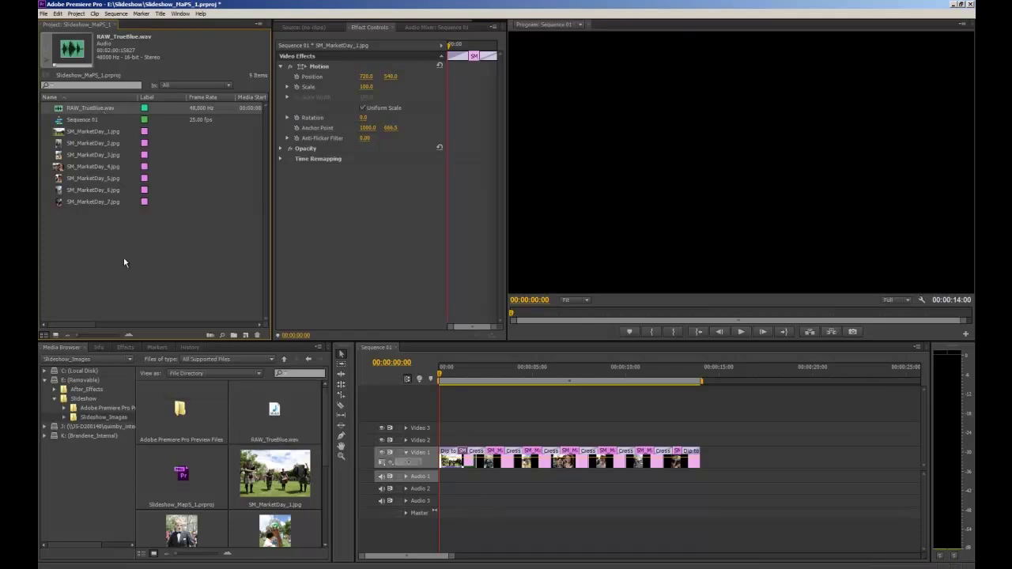
left_click_drag(274, 408, 444, 485)
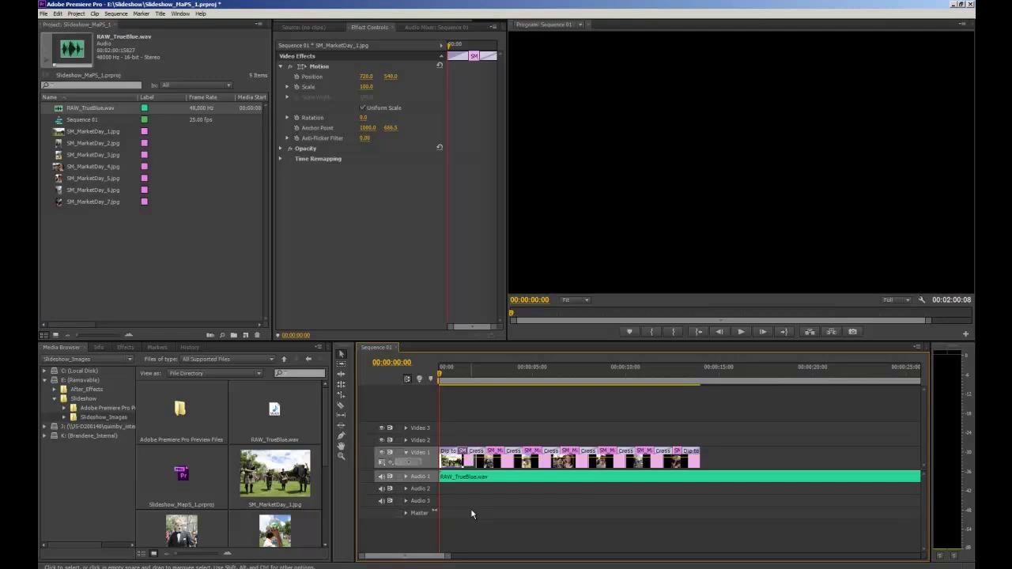
Expand Audio 1 to show the waveform and trim the end of RAW_TrueBlue.wav to match the last slide at 00:00:14:00
left_click(406, 477)
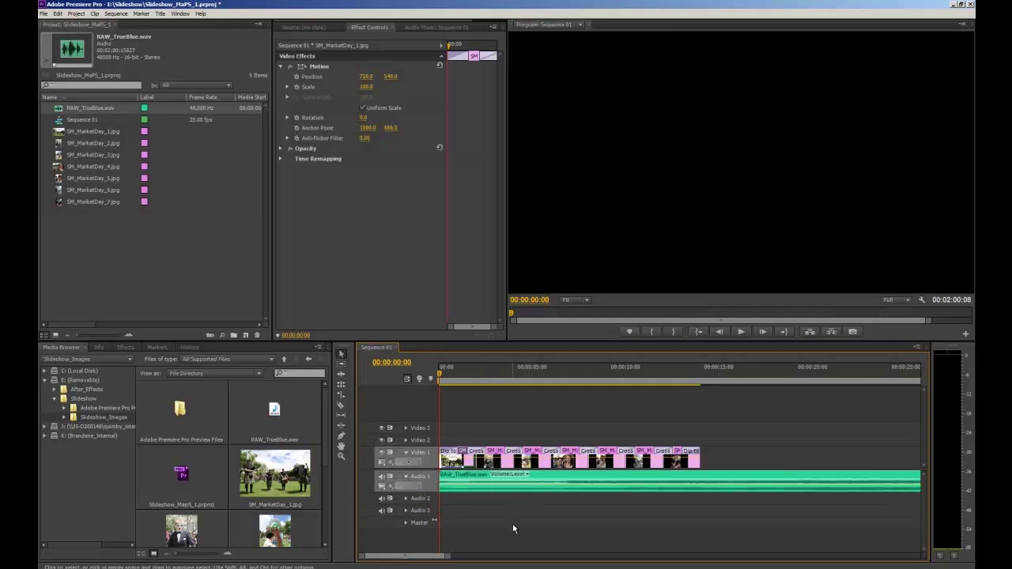
key("backslash")
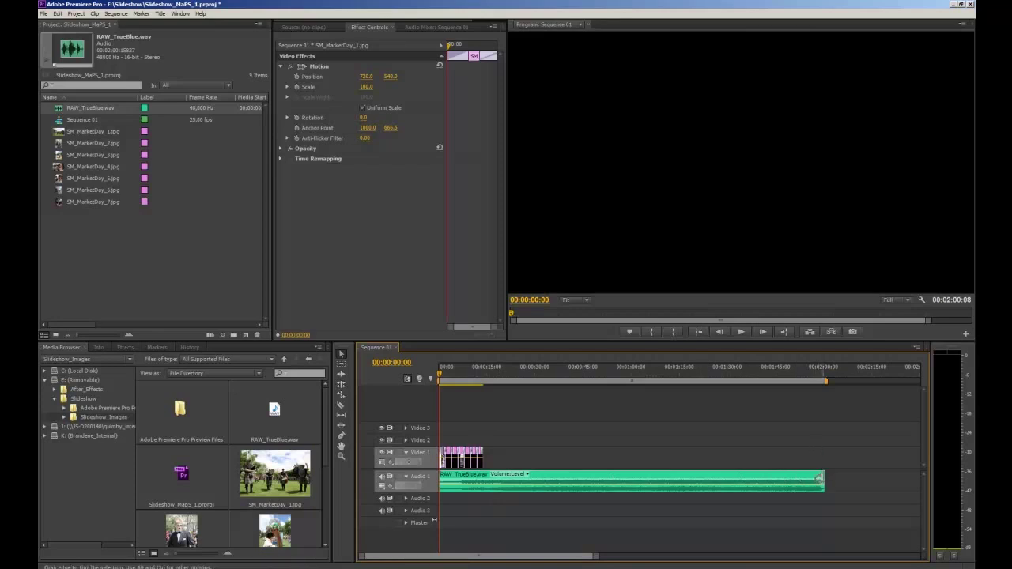
left_click(820, 478)
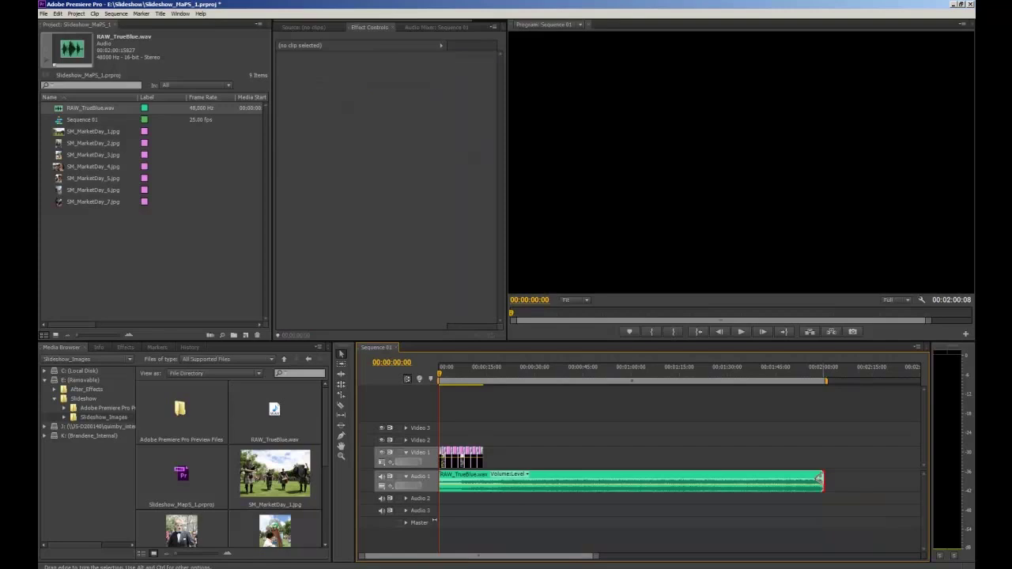
left_click_drag(819, 478, 483, 479)
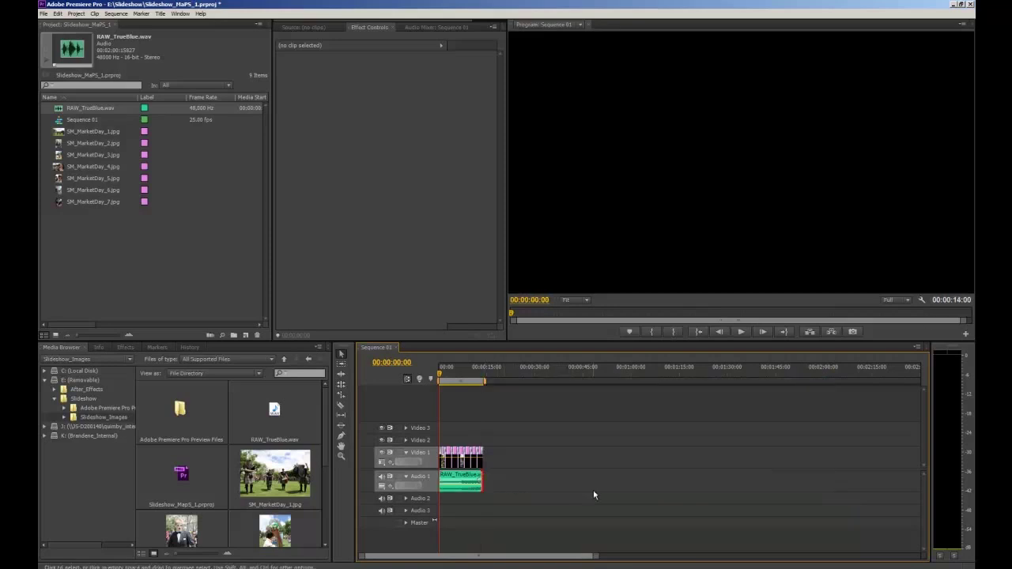
key("equal")
key("equal")
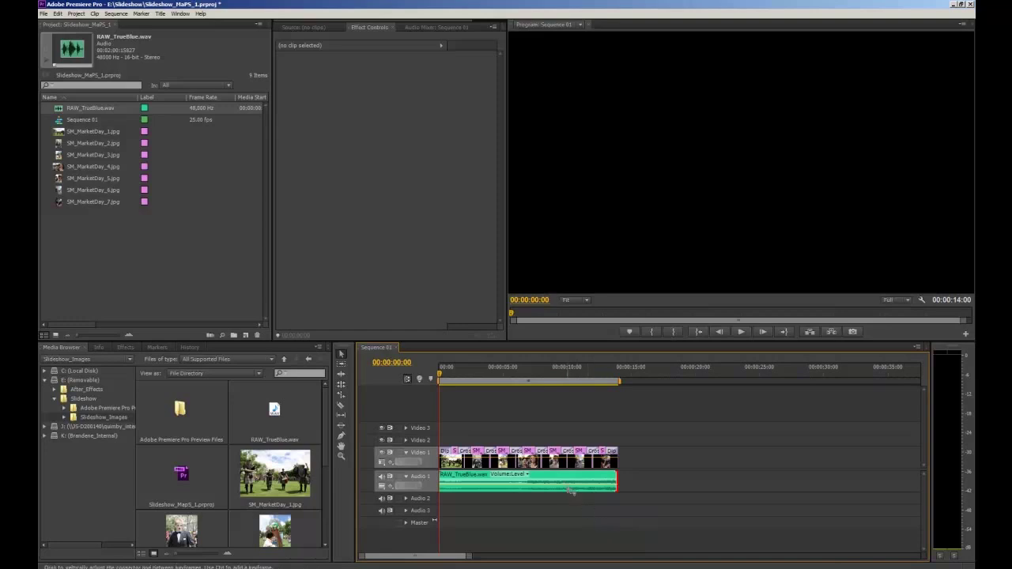
Adjust the audio gain of the RAW_TrueBlue.wav clip by 2 dB and play the sequence's ending from 00:00:12:11
left_click_drag(570, 489, 570, 492)
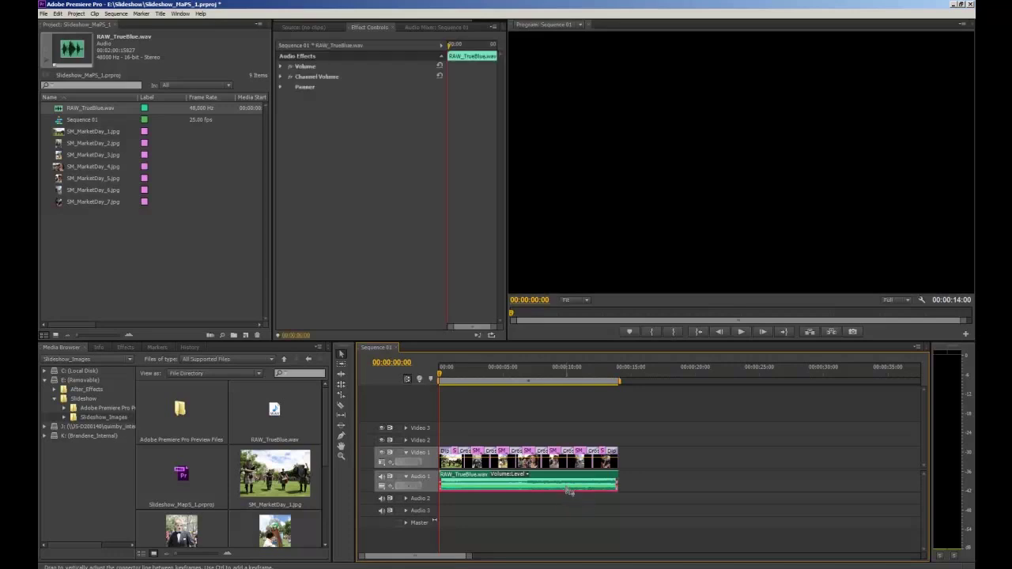
right_click(571, 481)
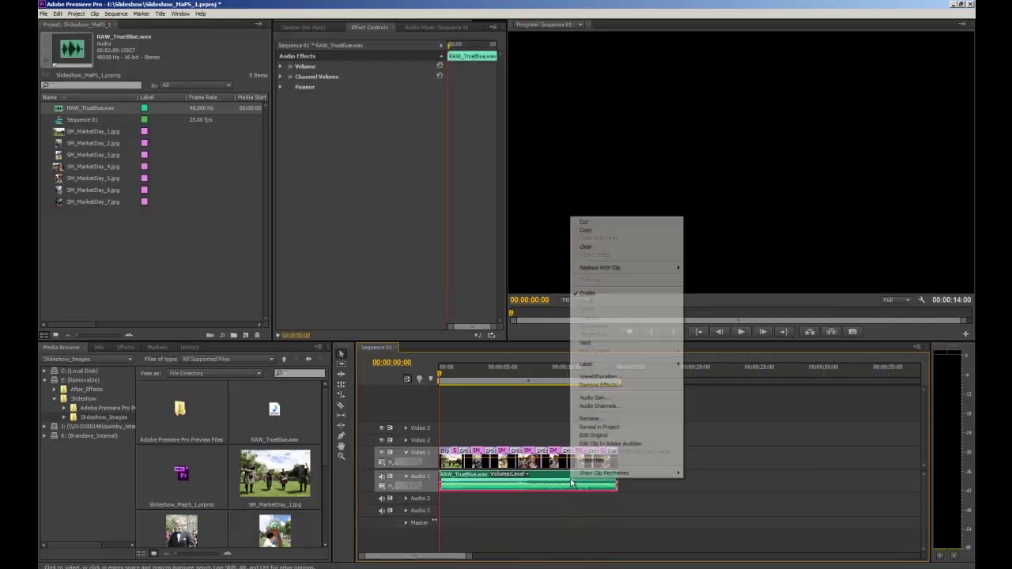
left_click(585, 398)
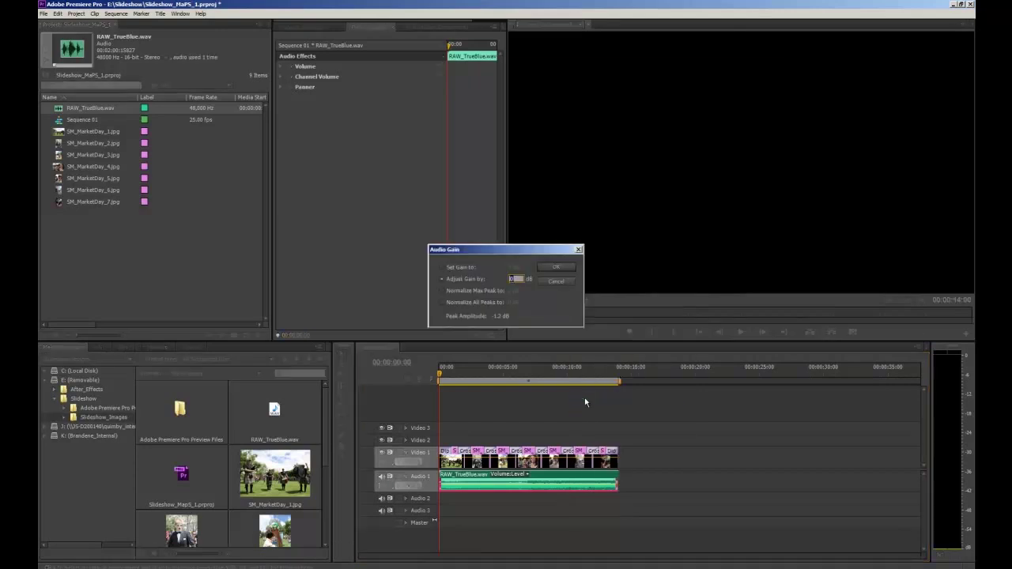
type("2")
key("Return")
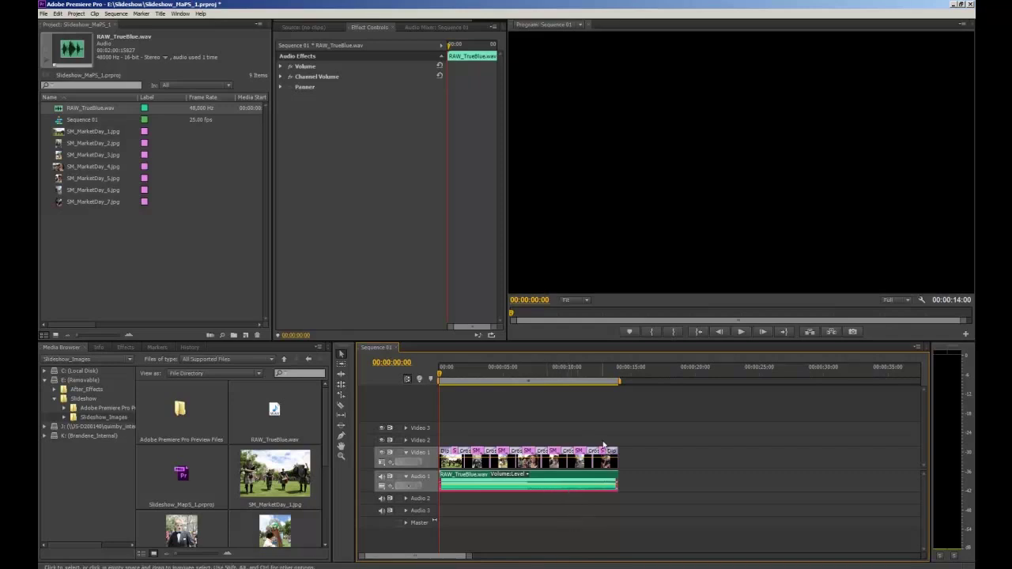
left_click(599, 370)
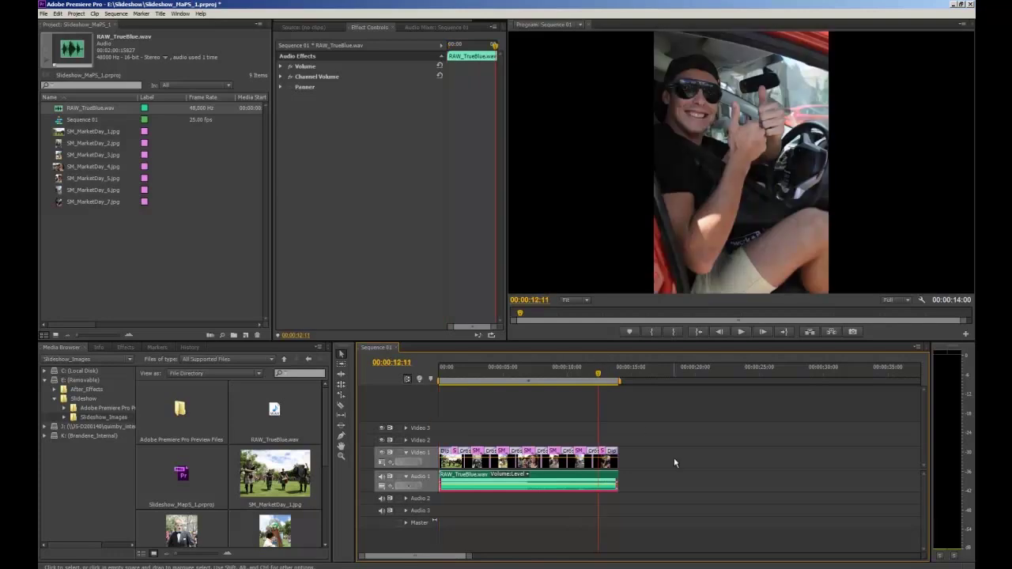
key("space")
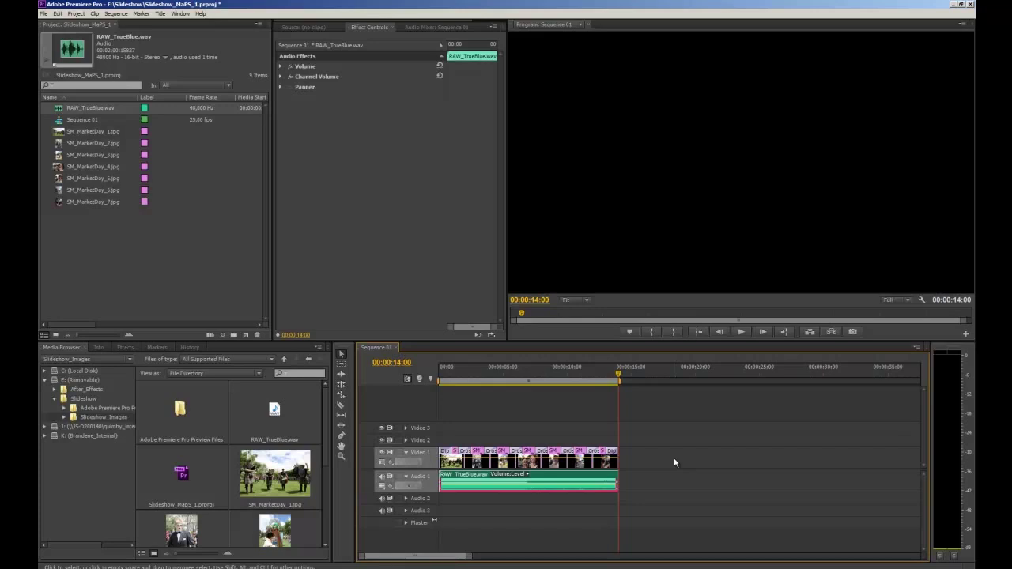
Clear the effects search, find the Constant Power audio crossfade and apply it to the end of RAW_TrueBlue.wav
left_click(127, 348)
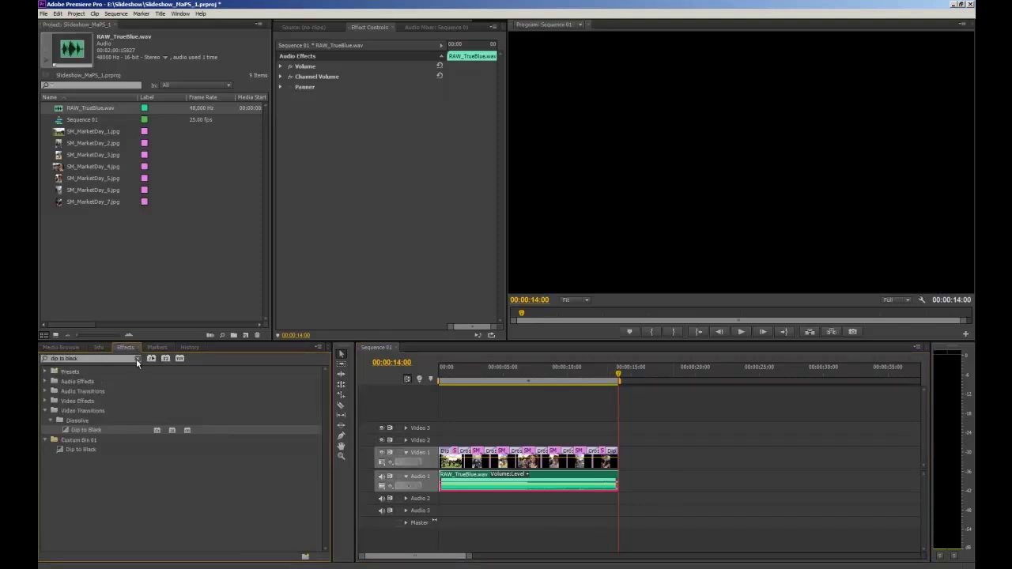
left_click(96, 359)
key("BackSpace")
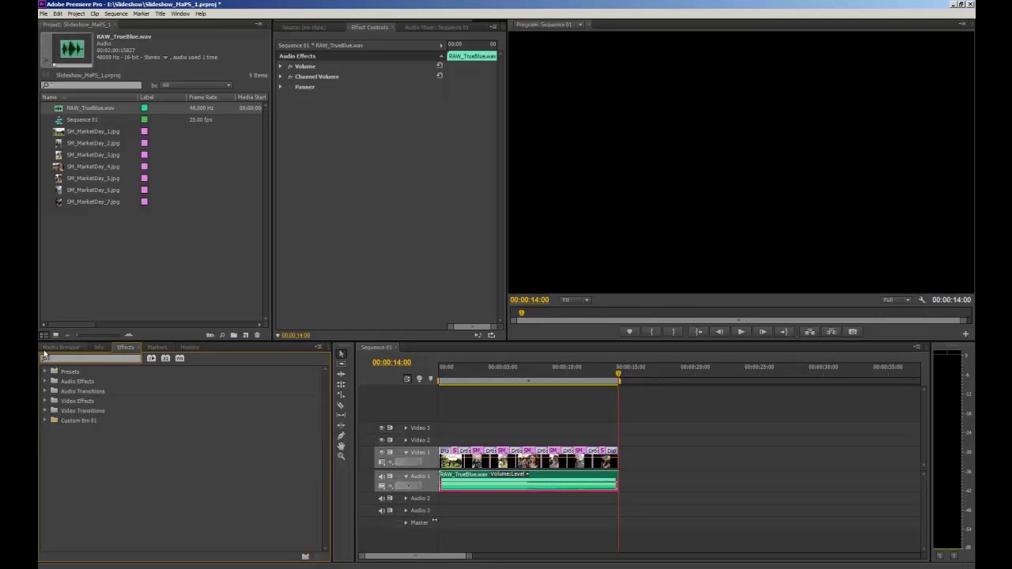
left_click(45, 392)
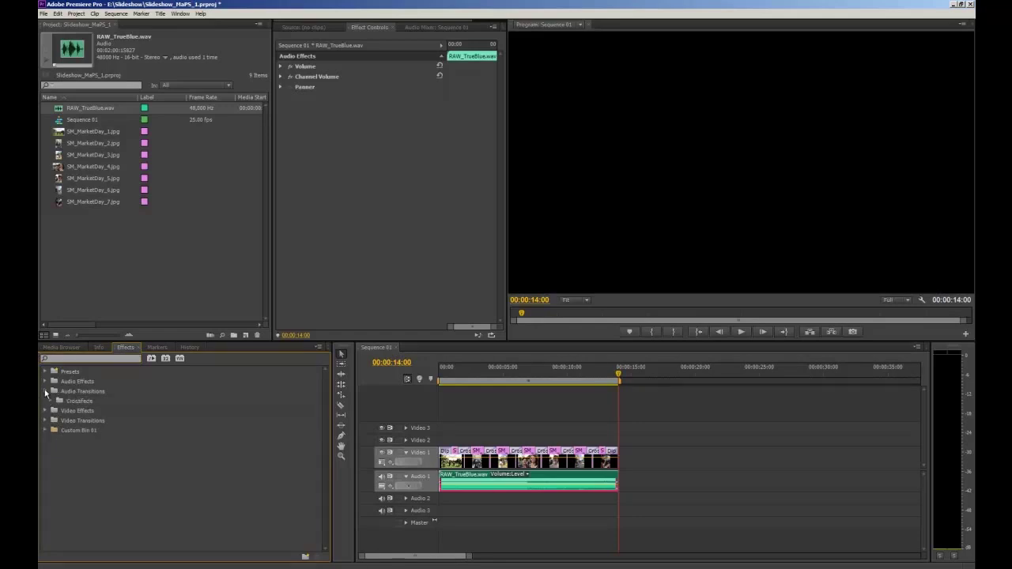
left_click(50, 401)
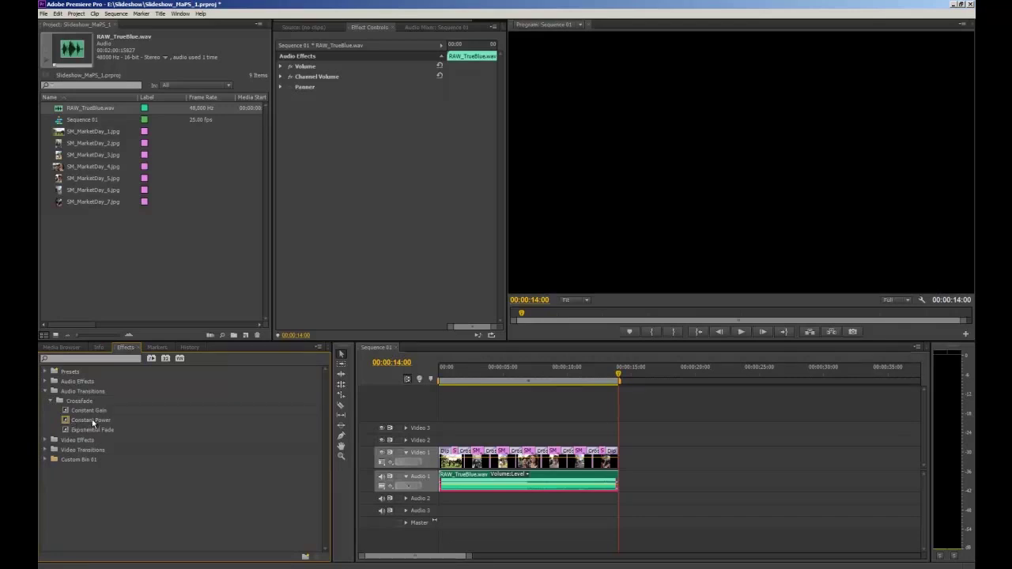
mouse_move(93, 424)
left_mouse_down()
mouse_move(315, 432)
mouse_move(625, 485)
left_mouse_up()
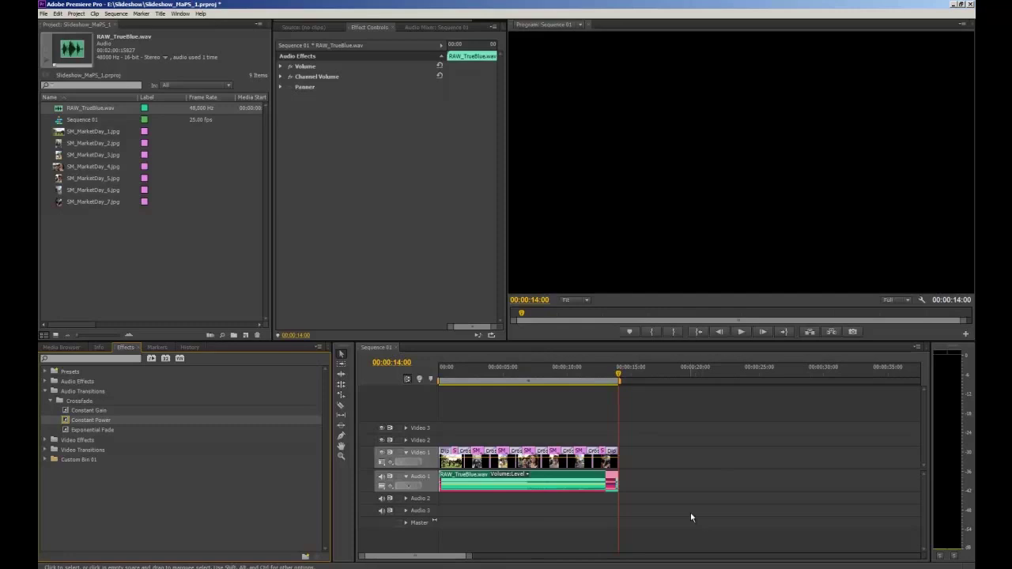
key("=")
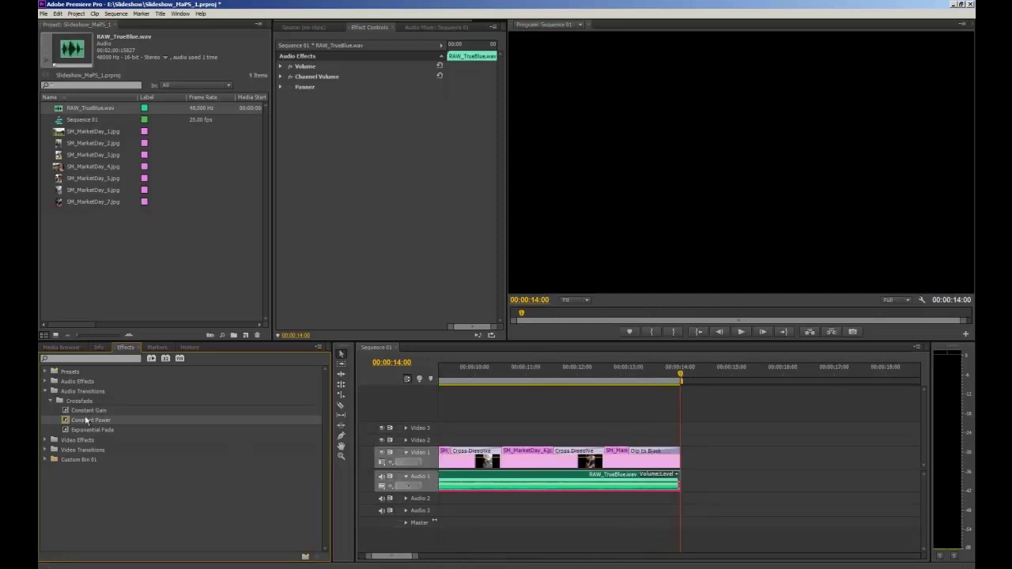
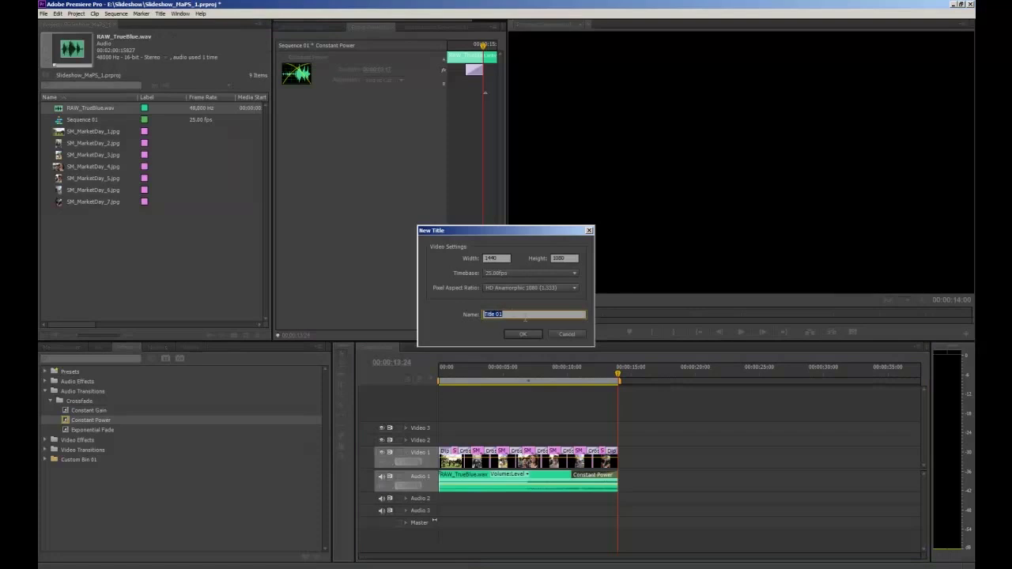
Create the new title as Title_Plate and draw a text box in it filling most of the title-safe area
type("Title_Plate")
left_click(523, 333)
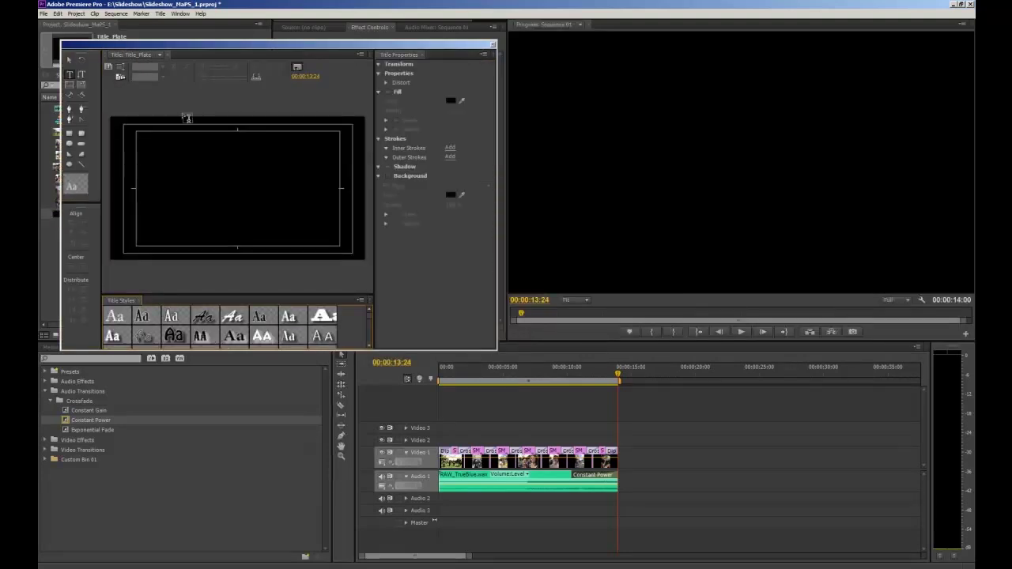
left_click(69, 76)
left_click(150, 144)
left_click_drag(142, 137, 332, 236)
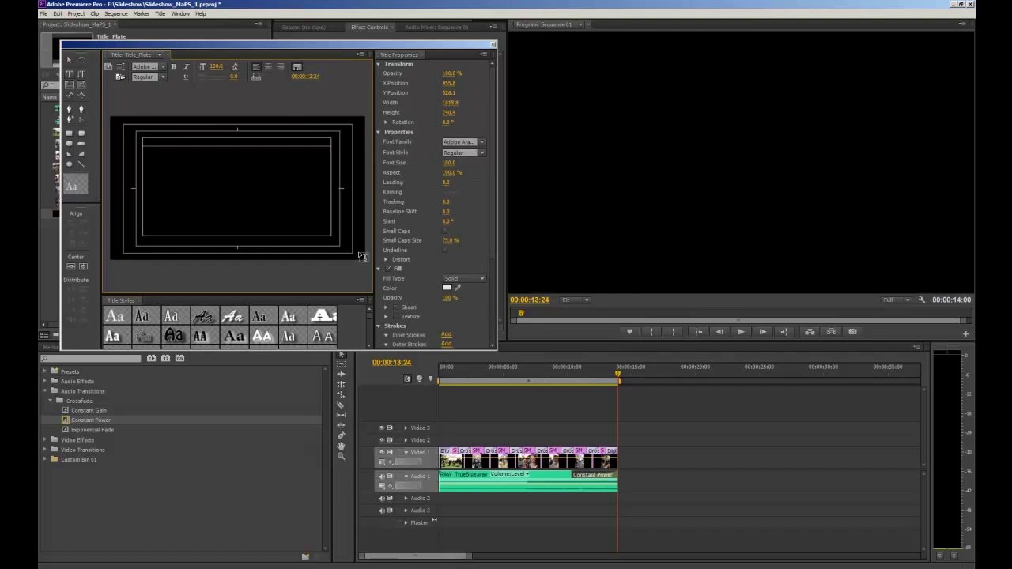
Enter the title text "Comu1999 Slideshow Tutorial", move it to the middle of the frame and close the title editor
type("Comu1999 Slideshoe")
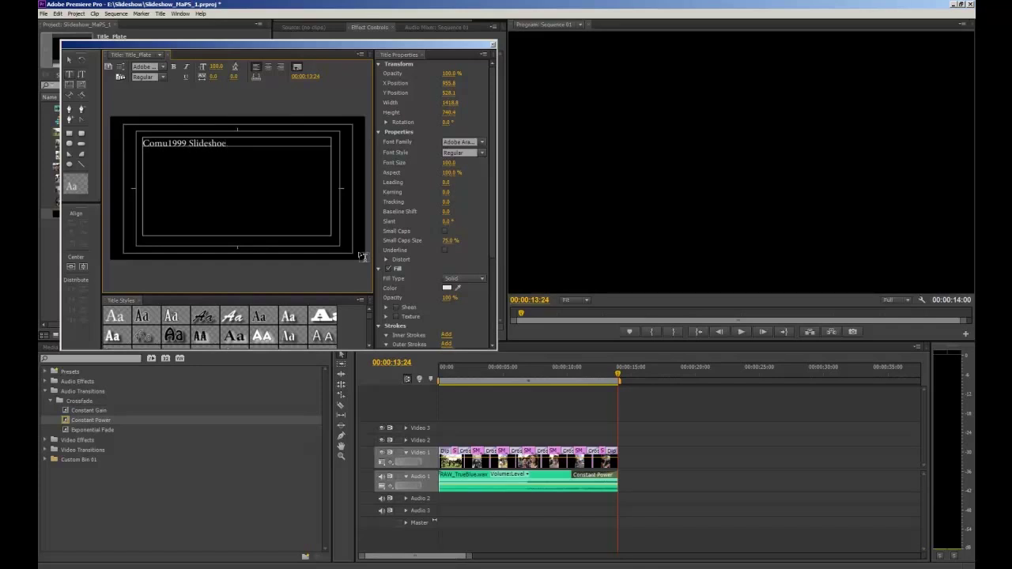
key("BackSpace")
type("w Tutorial")
left_click(69, 59)
mouse_move(266, 200)
left_mouse_down()
mouse_move(269, 179)
mouse_move(266, 193)
left_mouse_up()
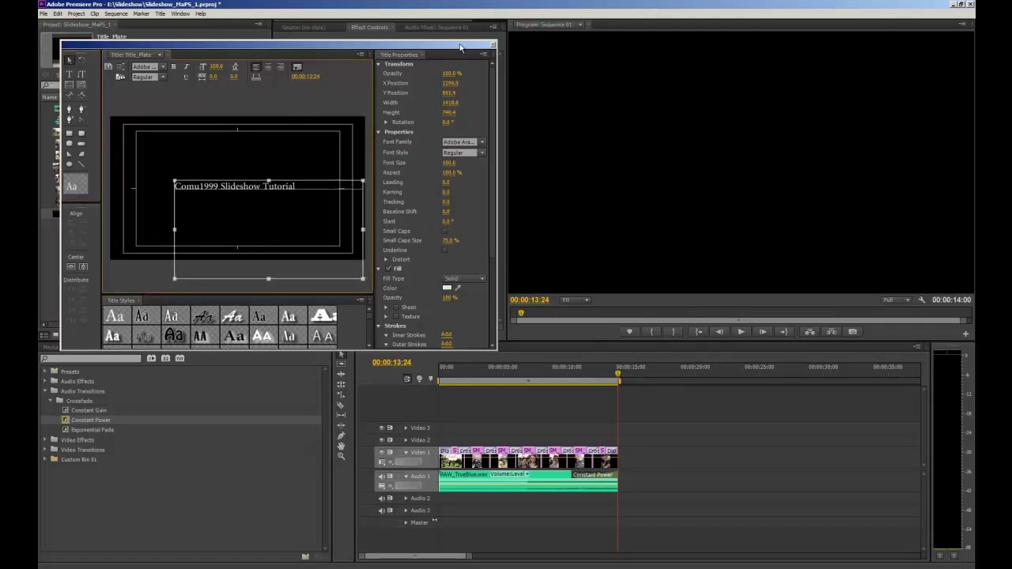
left_click(492, 44)
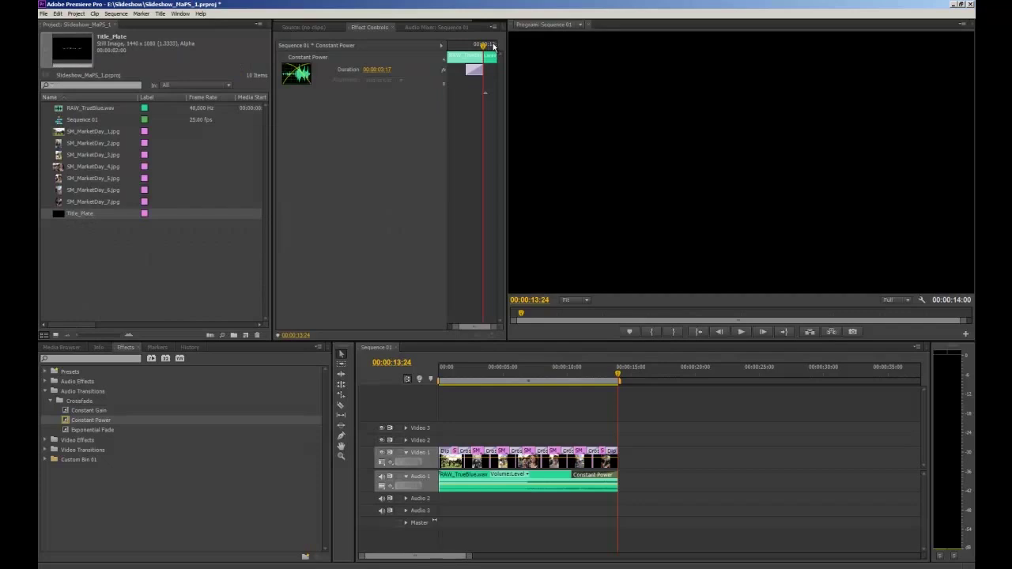
Place Title_Plate directly after the last slide on Video 1 and play that part of the sequence
left_click(82, 212)
left_click_drag(541, 369, 631, 457)
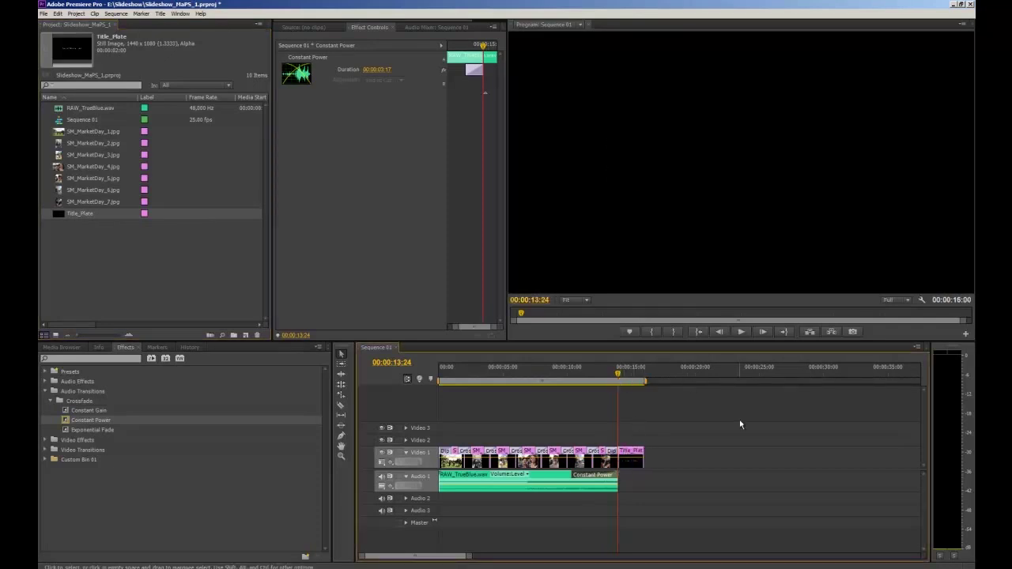
key("space")
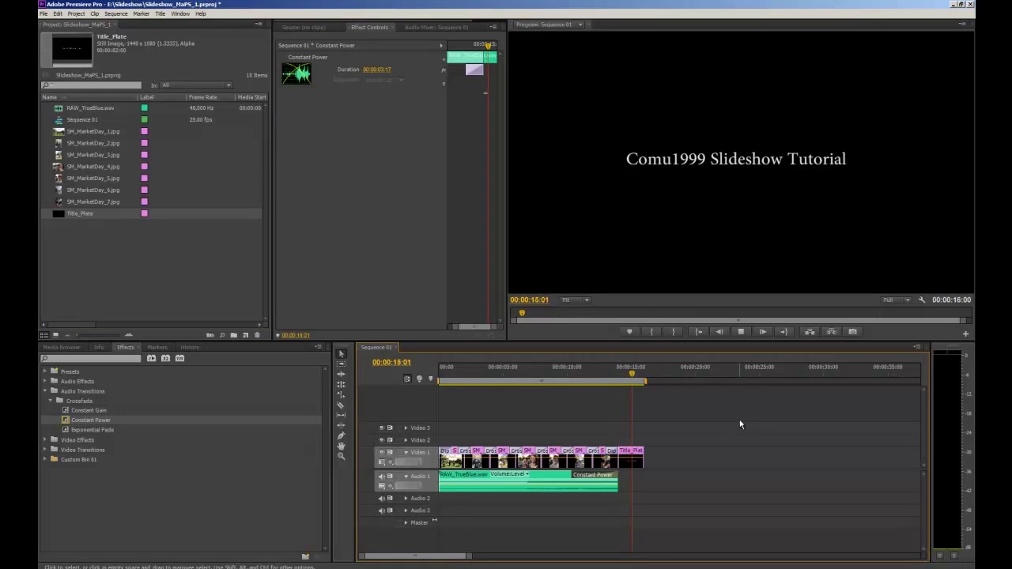
key("space")
key("space")
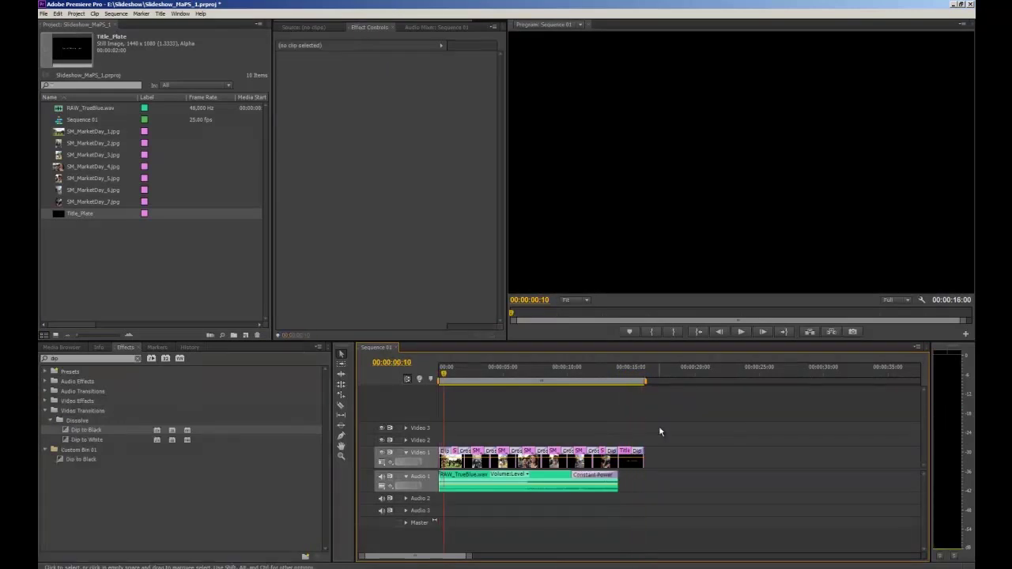
Save the slideshow project
key("ctrl+s")
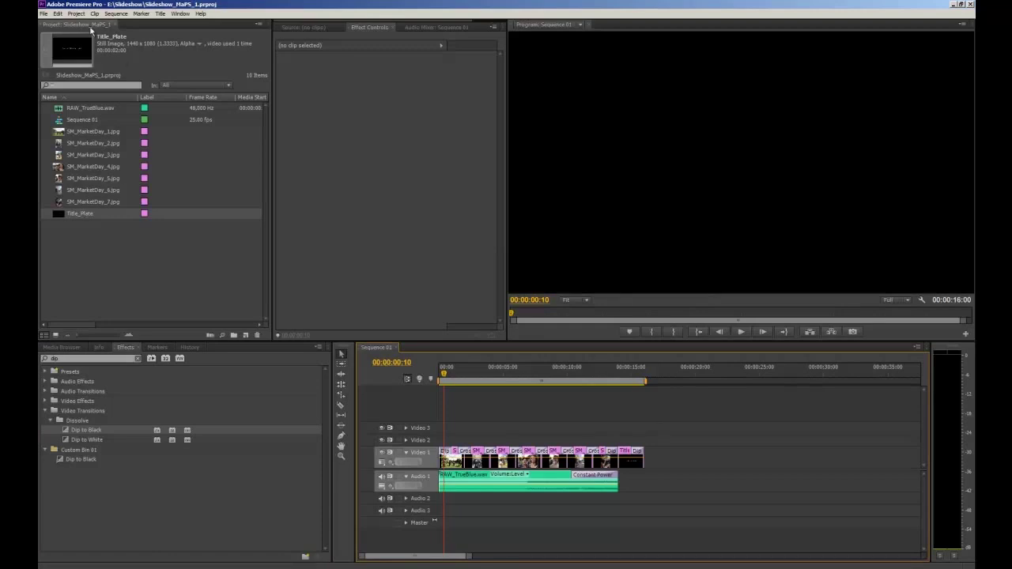
left_click(43, 14)
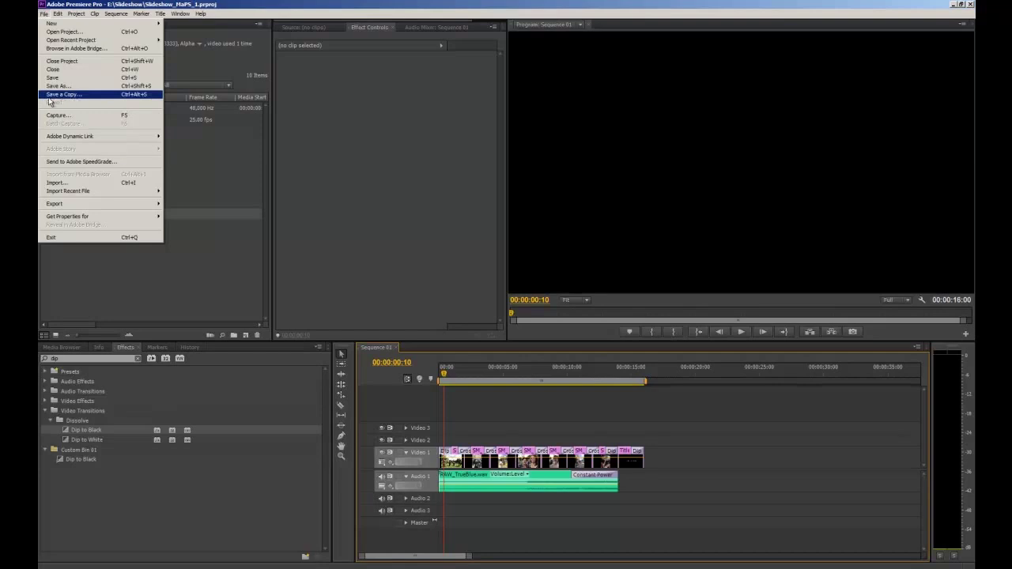
left_click(466, 401)
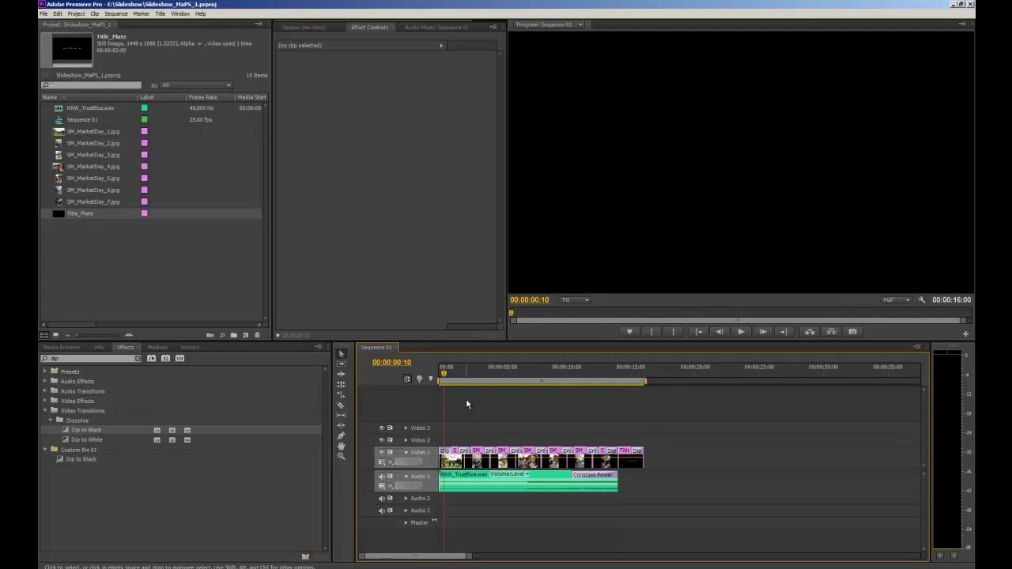
Return the playhead to the sequence start and set the work area bar to end with the Title_Plate clip
left_click(643, 381)
mouse_move(645, 381)
left_mouse_down()
mouse_move(700, 385)
mouse_move(663, 386)
left_mouse_up()
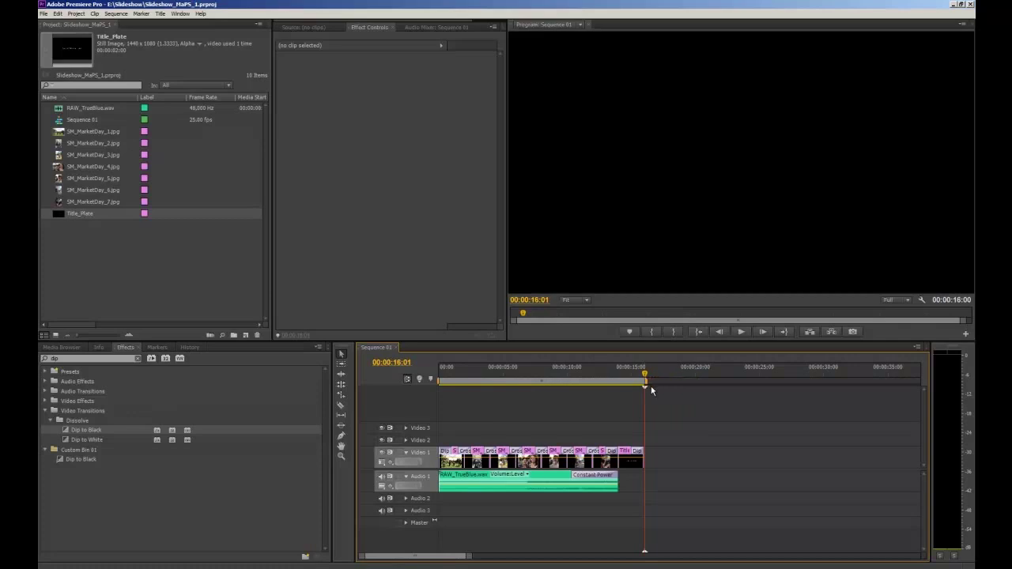
mouse_move(651, 386)
left_mouse_down()
mouse_move(768, 385)
mouse_move(660, 387)
left_mouse_up()
key("Home")
mouse_move(647, 385)
left_click_drag(647, 384, 865, 385)
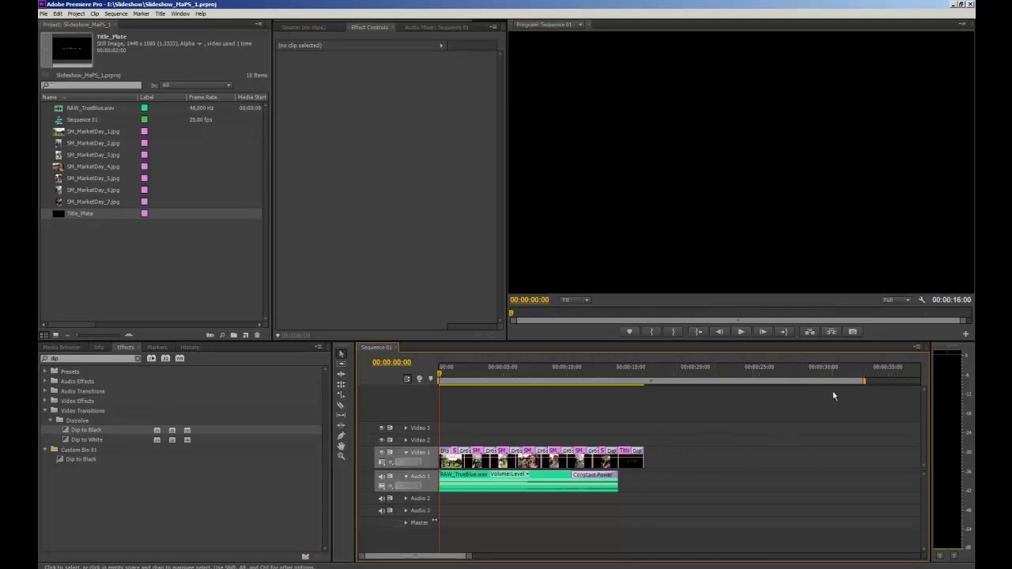
left_click_drag(867, 383, 725, 382)
left_click_drag(665, 393, 647, 390)
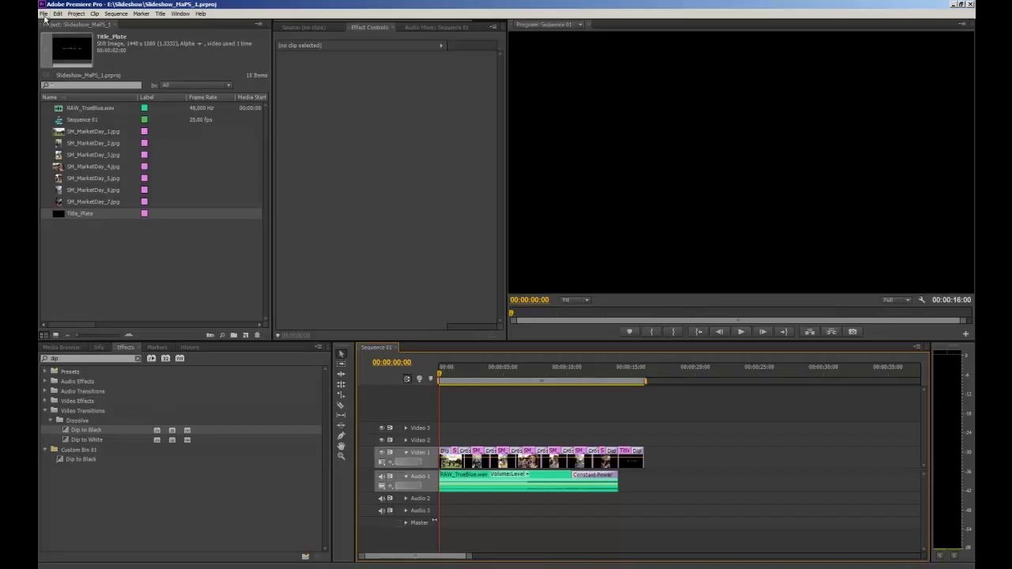
Open the media export settings for the sequence and choose the Windows Media format with the HD 720p 25 preset
left_click(45, 14)
mouse_move(54, 204)
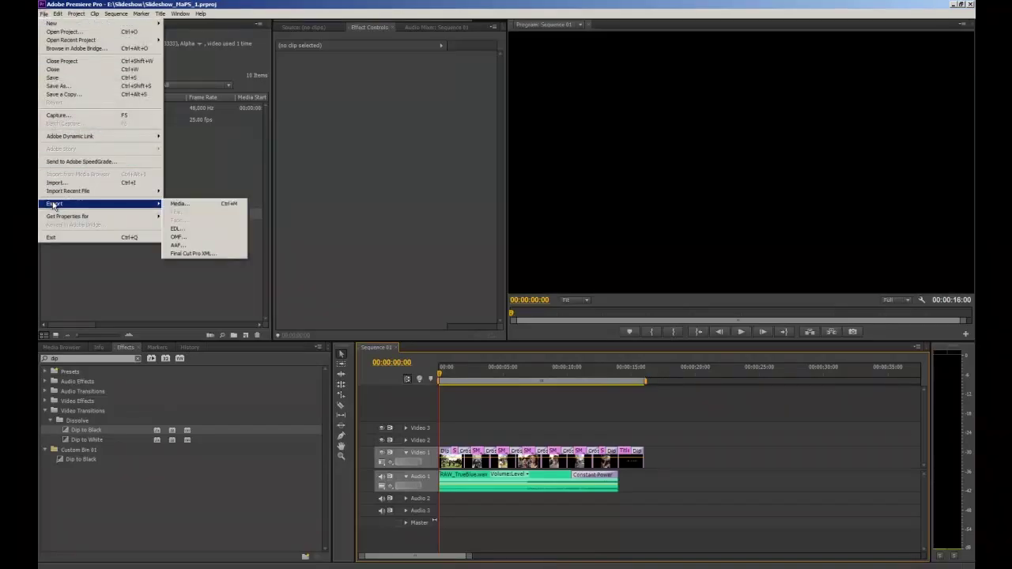
left_click(179, 204)
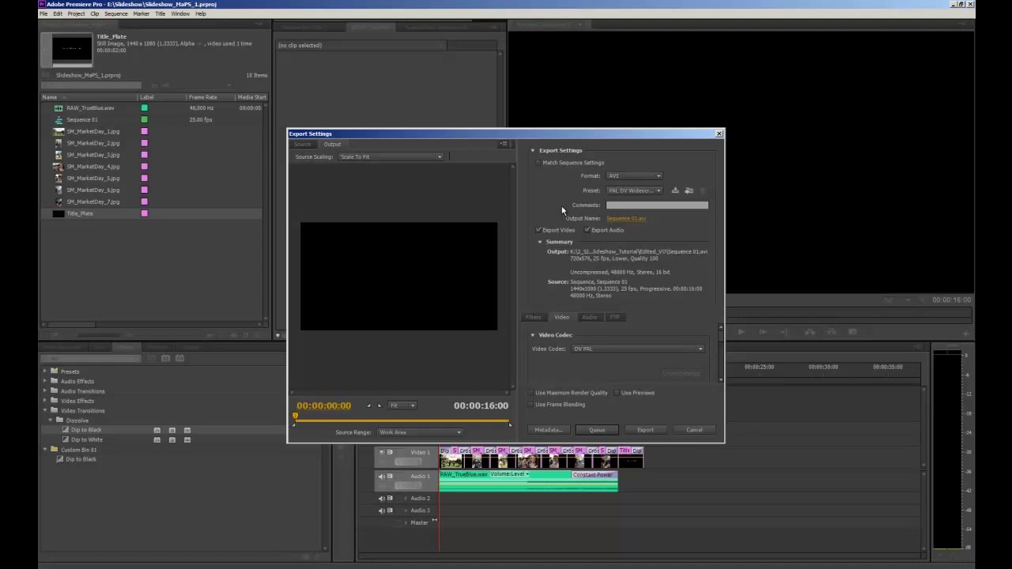
left_click(665, 176)
left_click(653, 394)
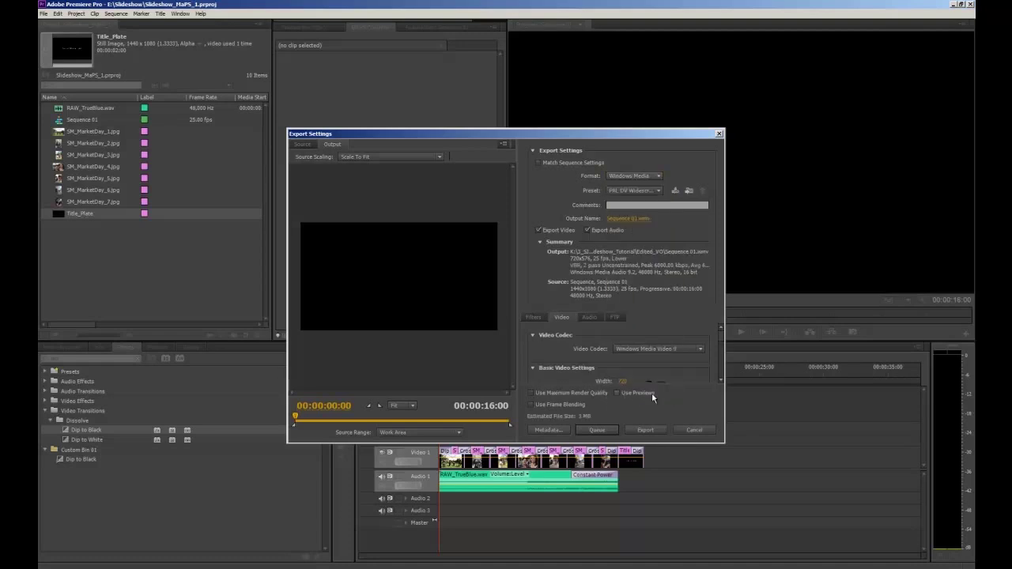
left_click(661, 191)
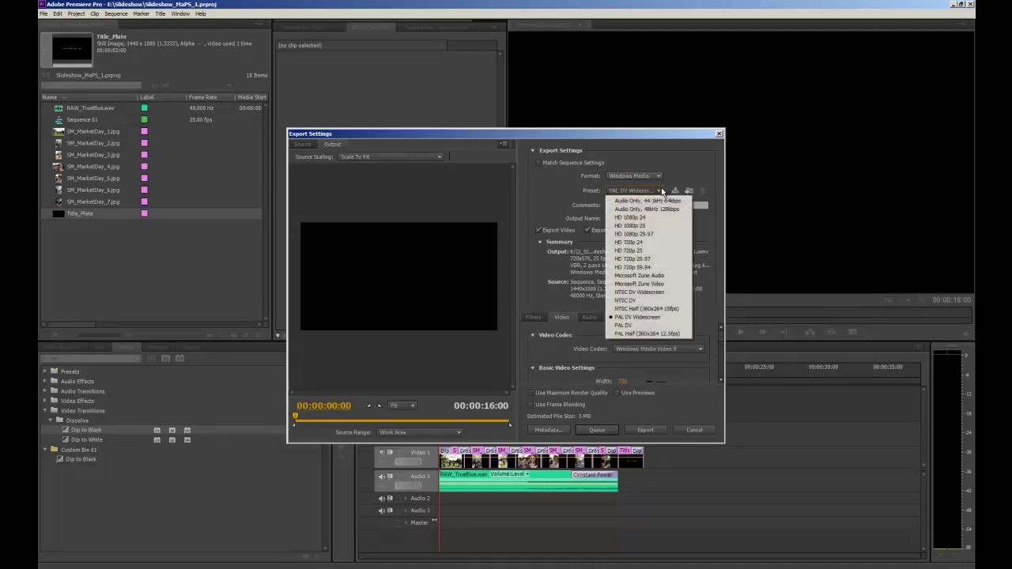
left_click(655, 254)
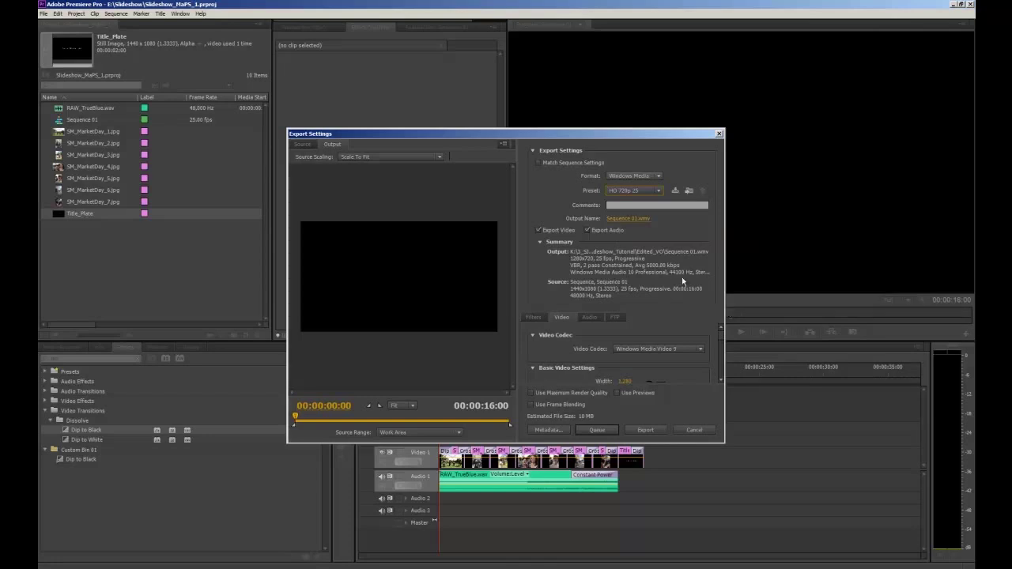
Choose the Slideshow folder on the Card Reader (E:) drive as the export location and create a new folder named Output in it
left_click(633, 219)
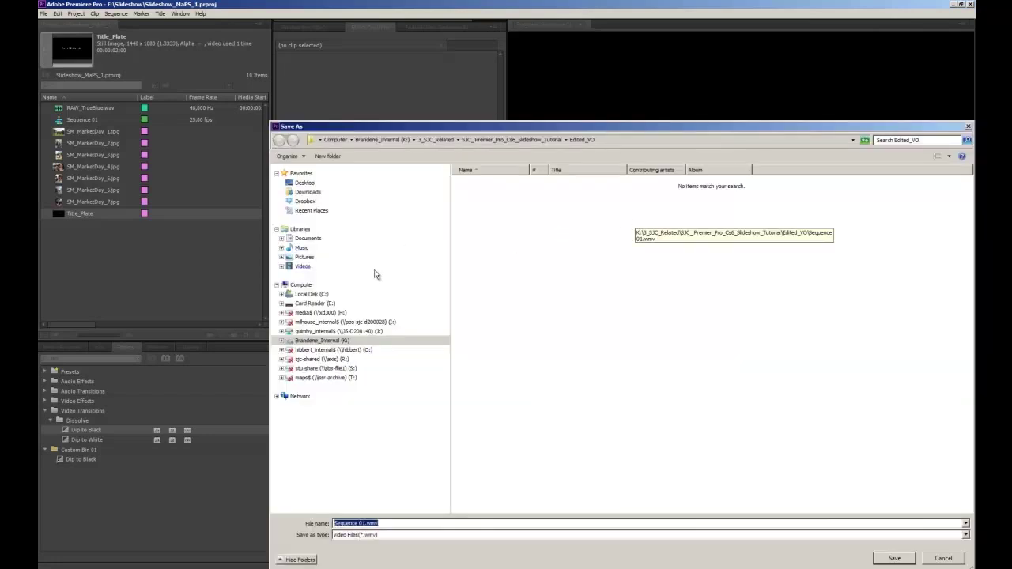
left_click(324, 303)
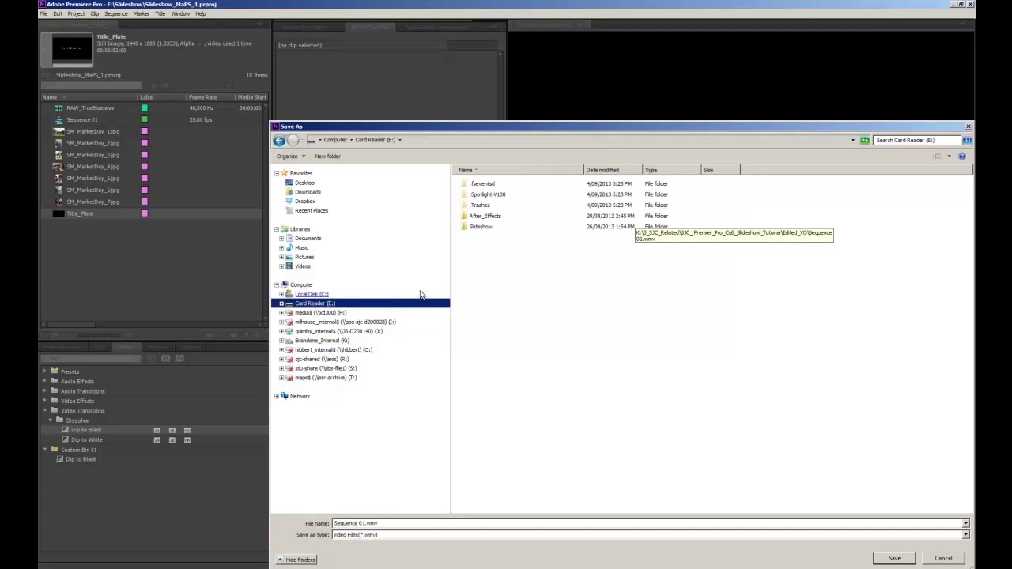
double_click(481, 228)
right_click(480, 231)
mouse_move(511, 314)
left_click(574, 317)
type("Outpu")
key("Return")
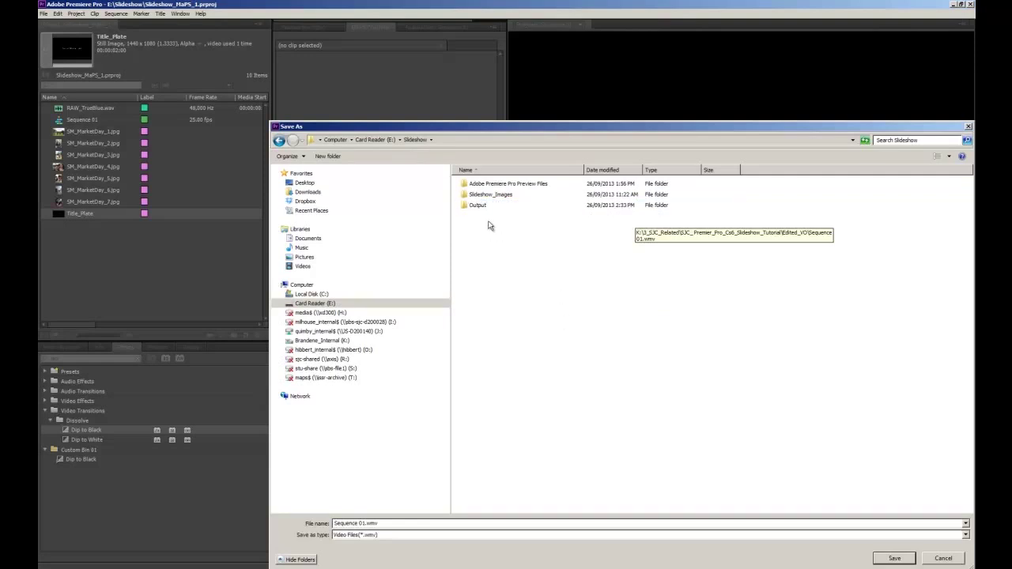
Set the export file to be saved in the Output folder under the name Maps_Slideshow_Final_1
double_click(480, 208)
left_click(381, 524)
type("Maps_Slideshow_Final_1")
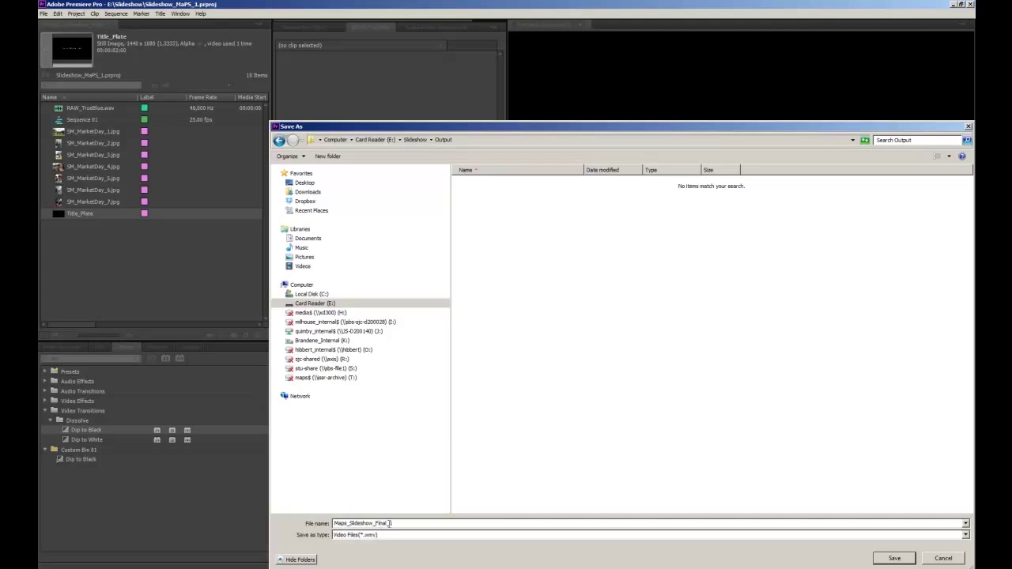
left_click(878, 559)
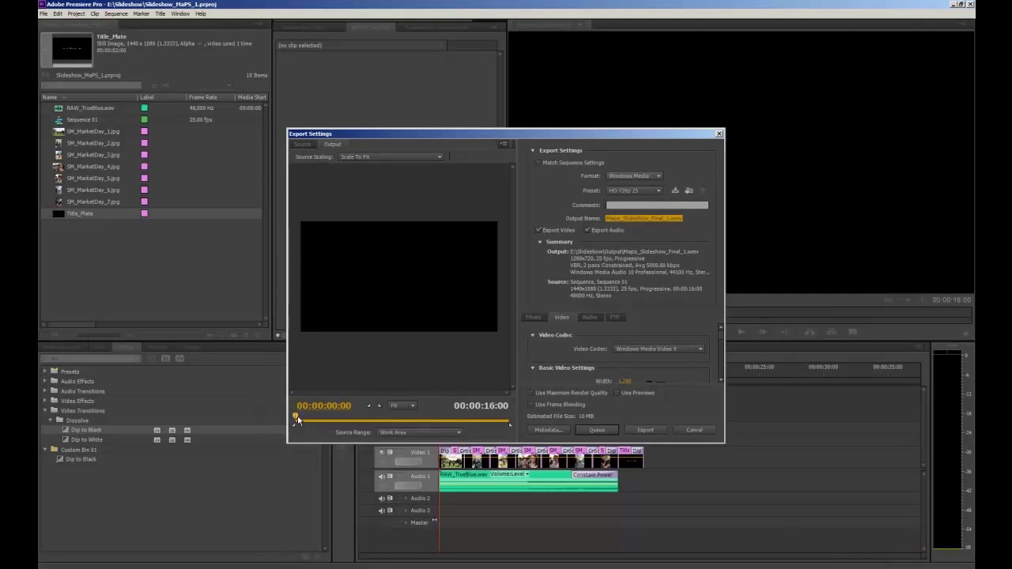
Scrub through the export preview to near the end of the slideshow and start the export immediately
left_click_drag(296, 419, 506, 417)
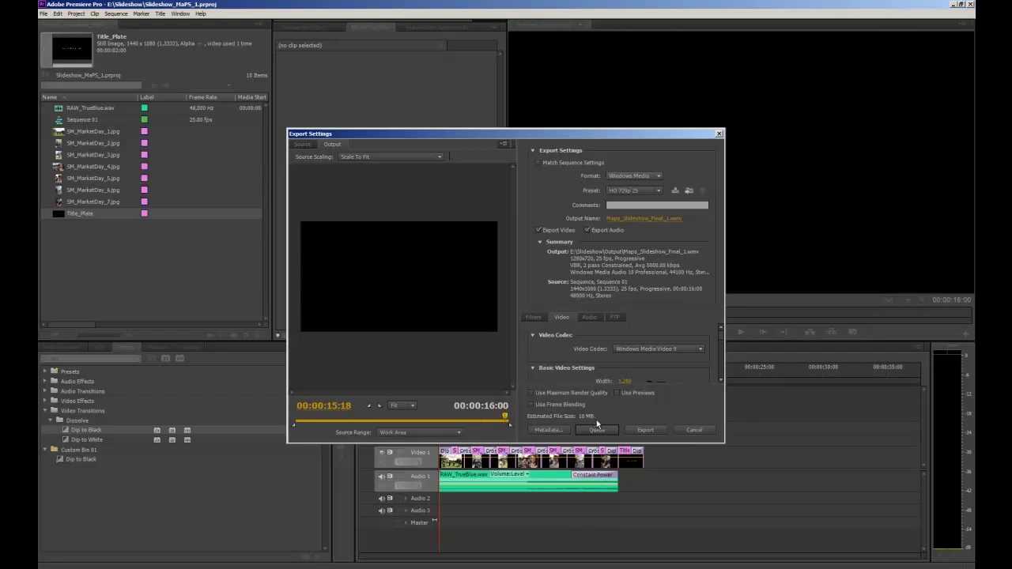
left_click(645, 431)
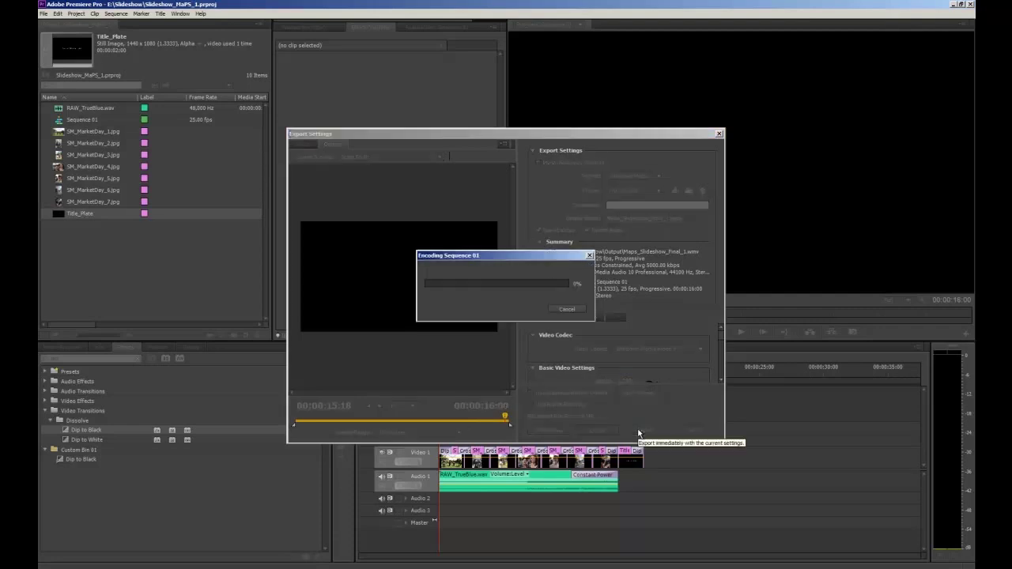